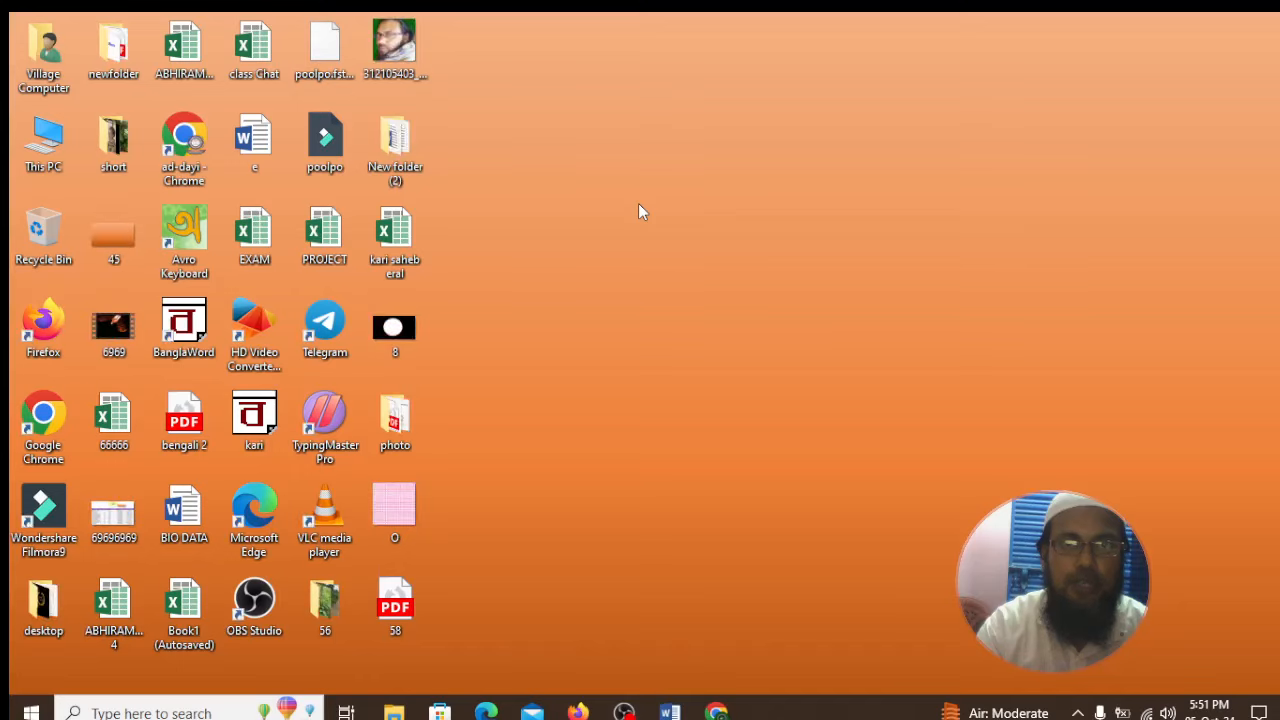
Step: Switch to Word and lay out the blank document in two columns
right_click(632, 192)
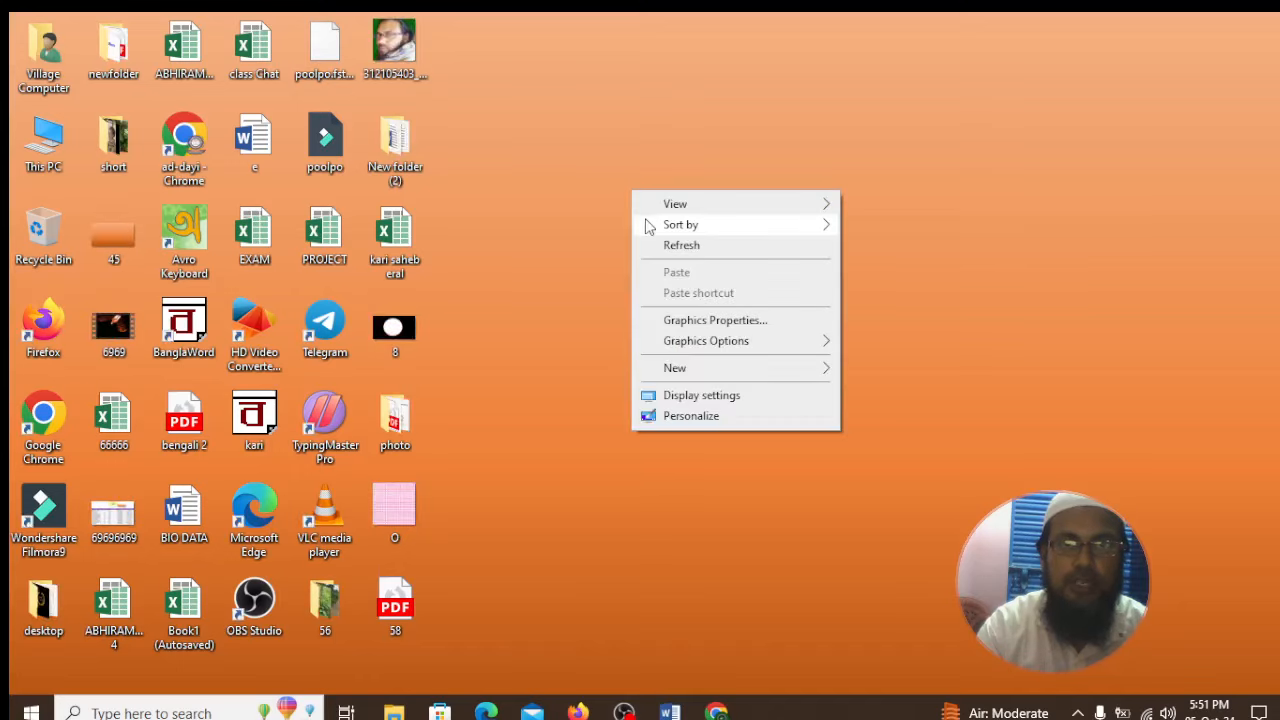
left_click(661, 249)
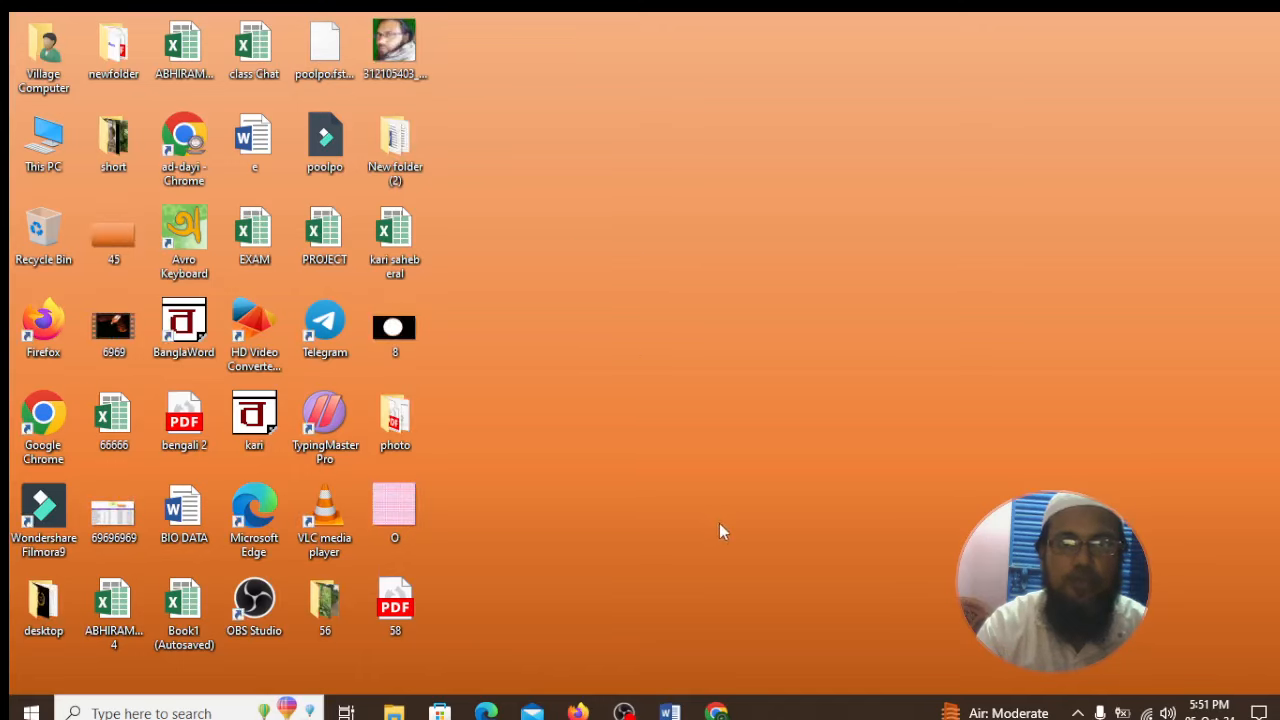
left_click(670, 711)
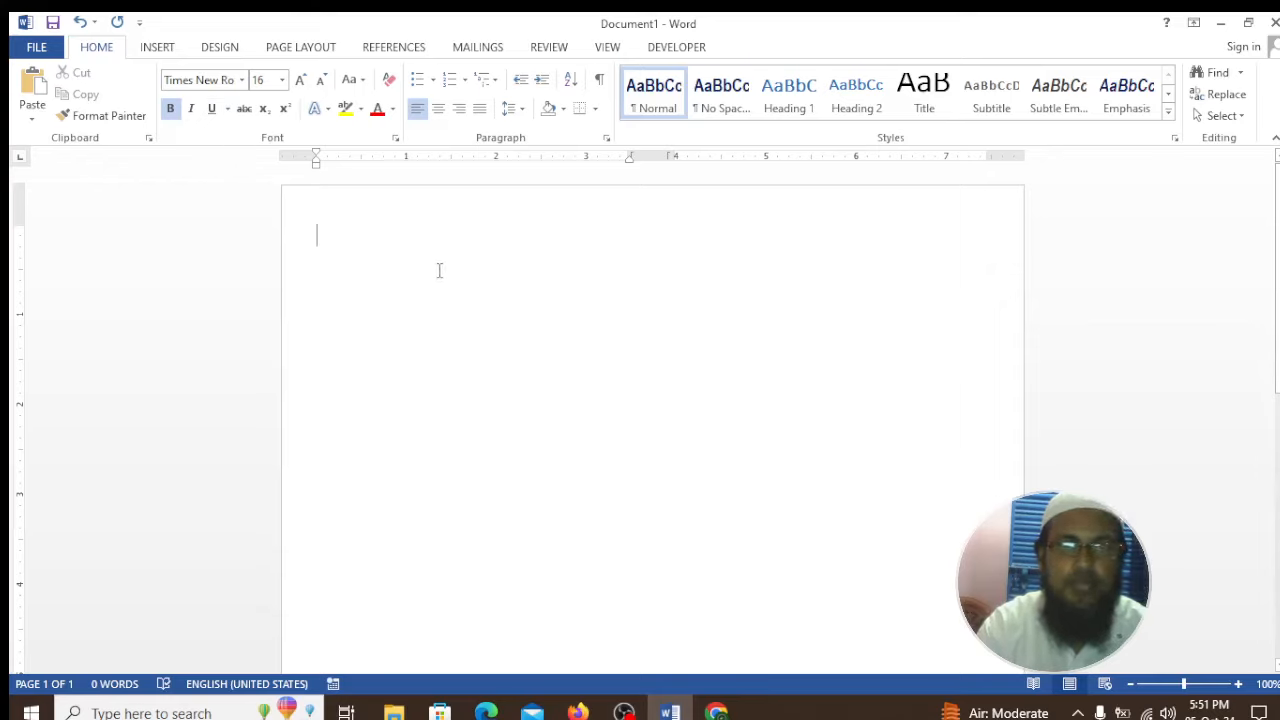
left_click(288, 50)
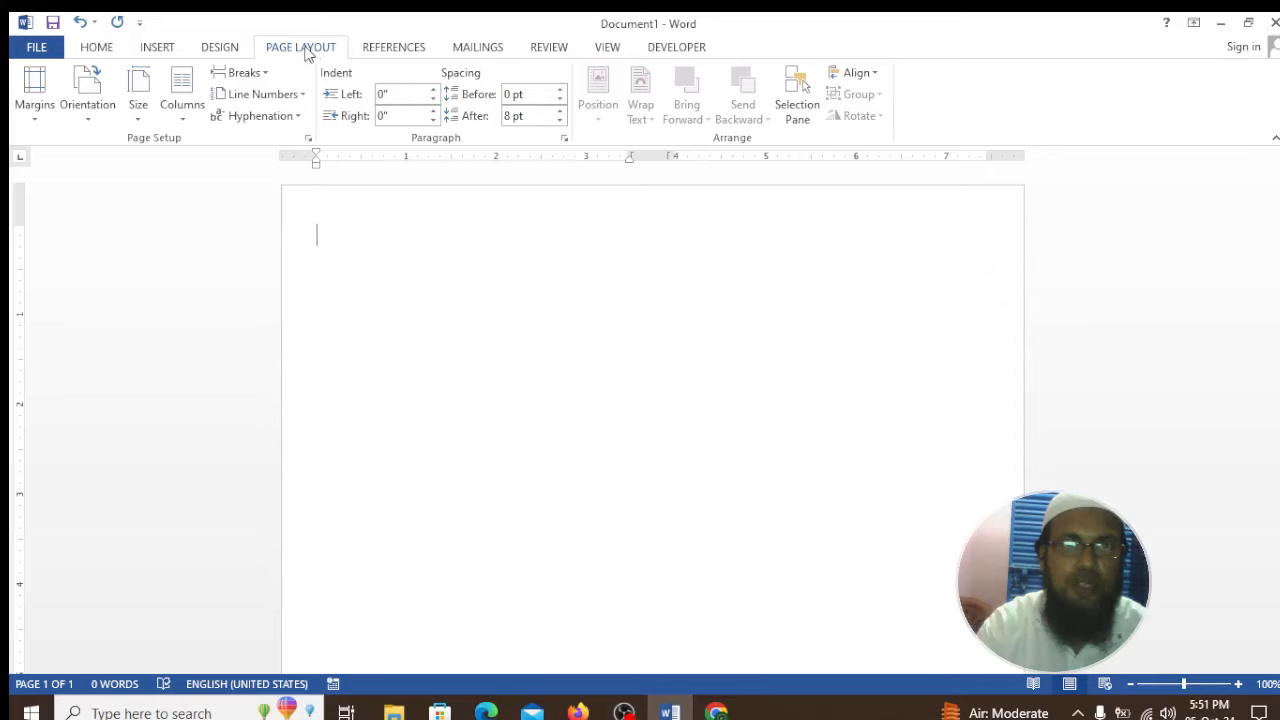
left_click(190, 112)
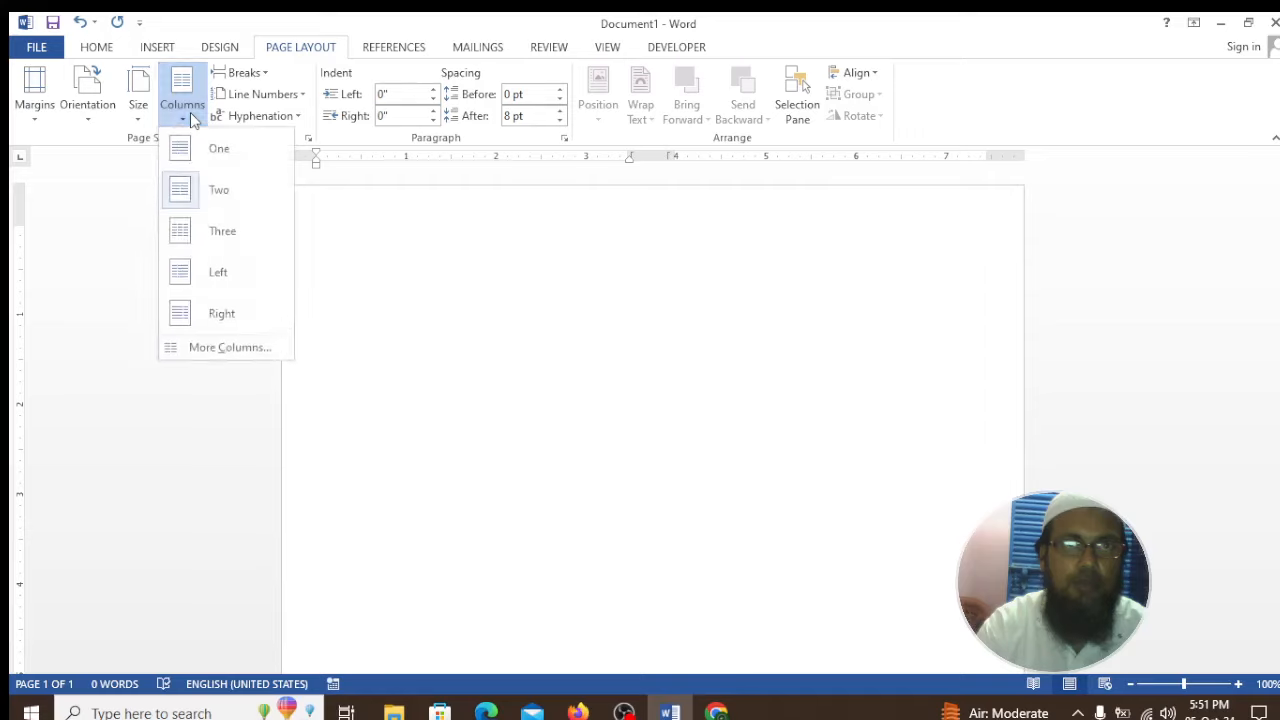
left_click(186, 192)
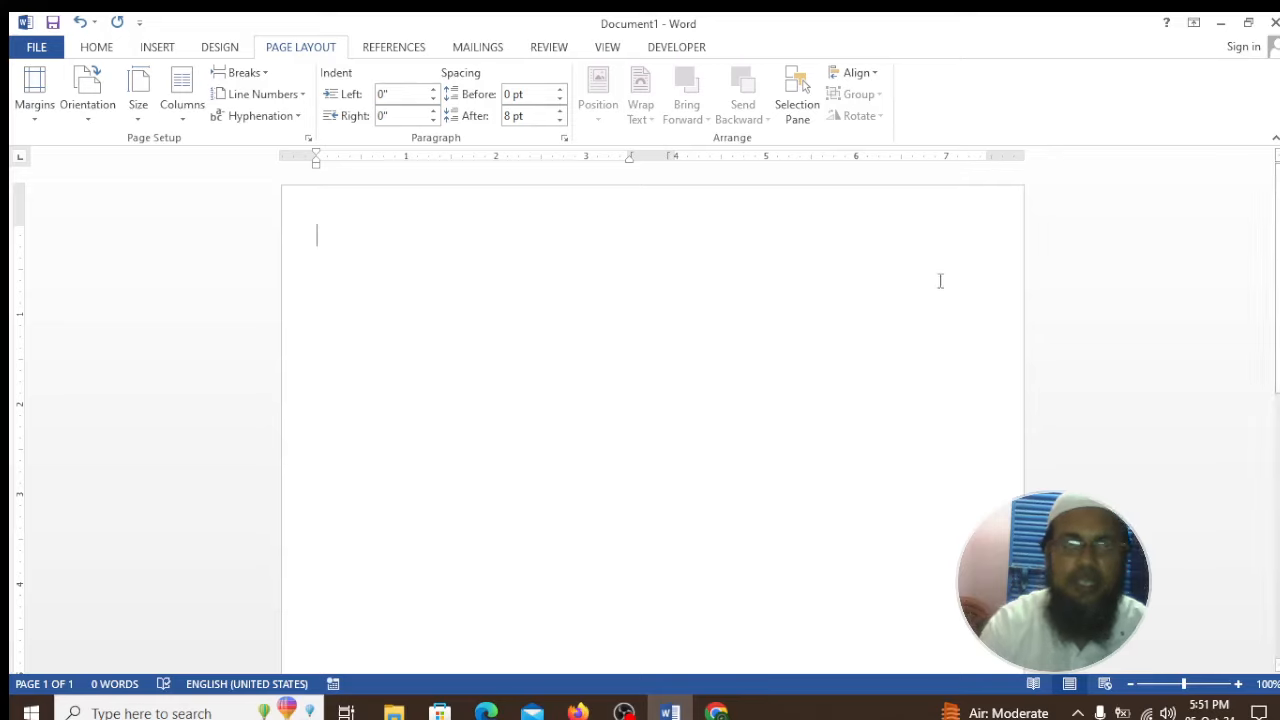
Step: Enter the number 1 followed by a circled letter ⓐ converted from the Unicode code 24d0
type("1")
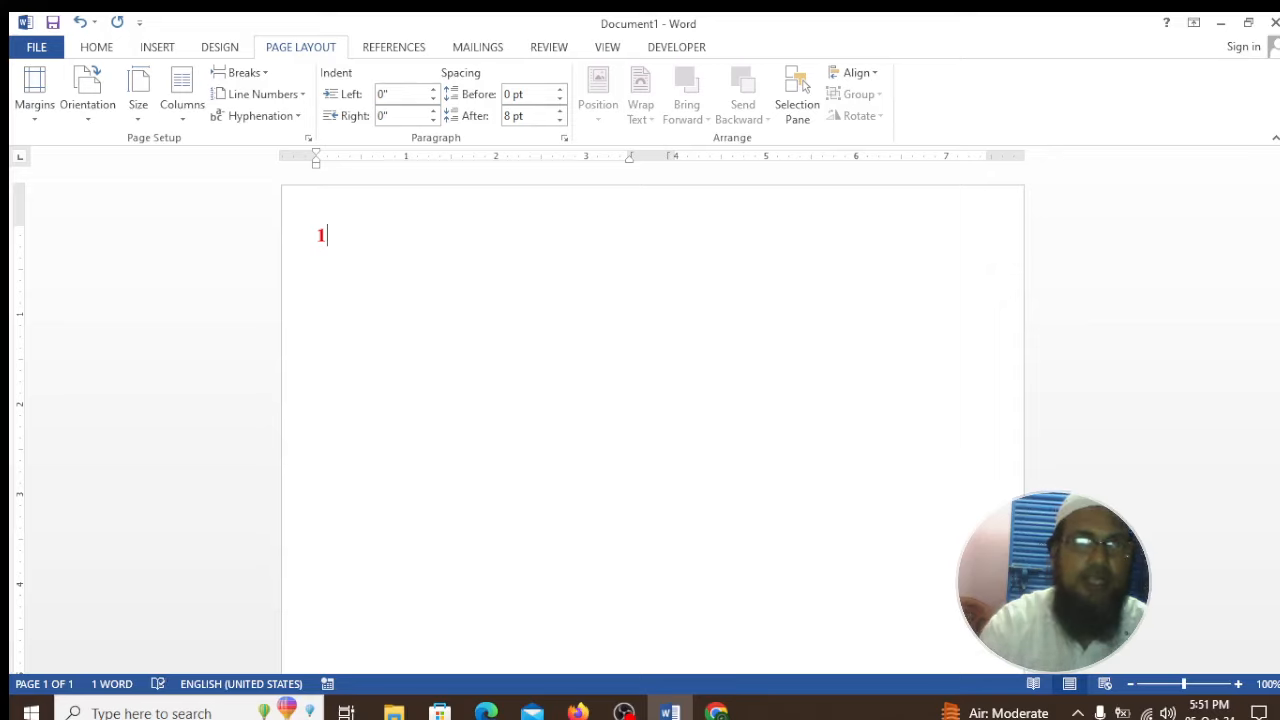
left_click(110, 46)
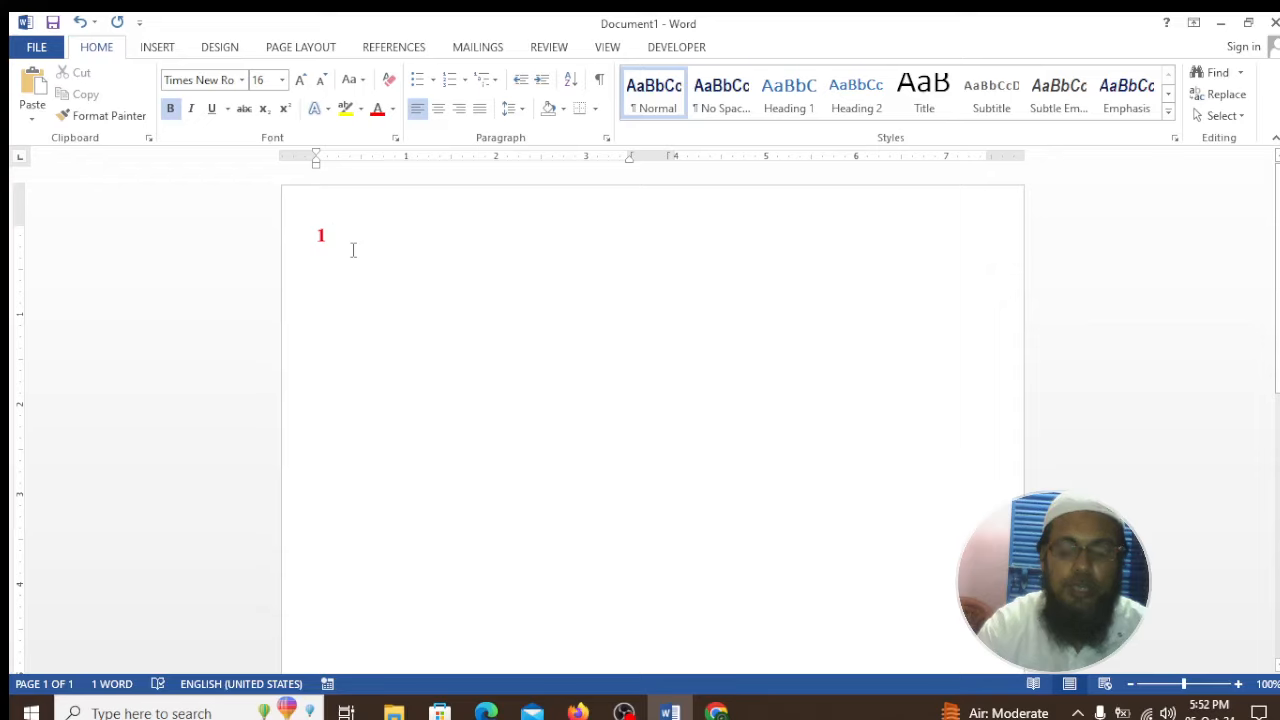
type("2")
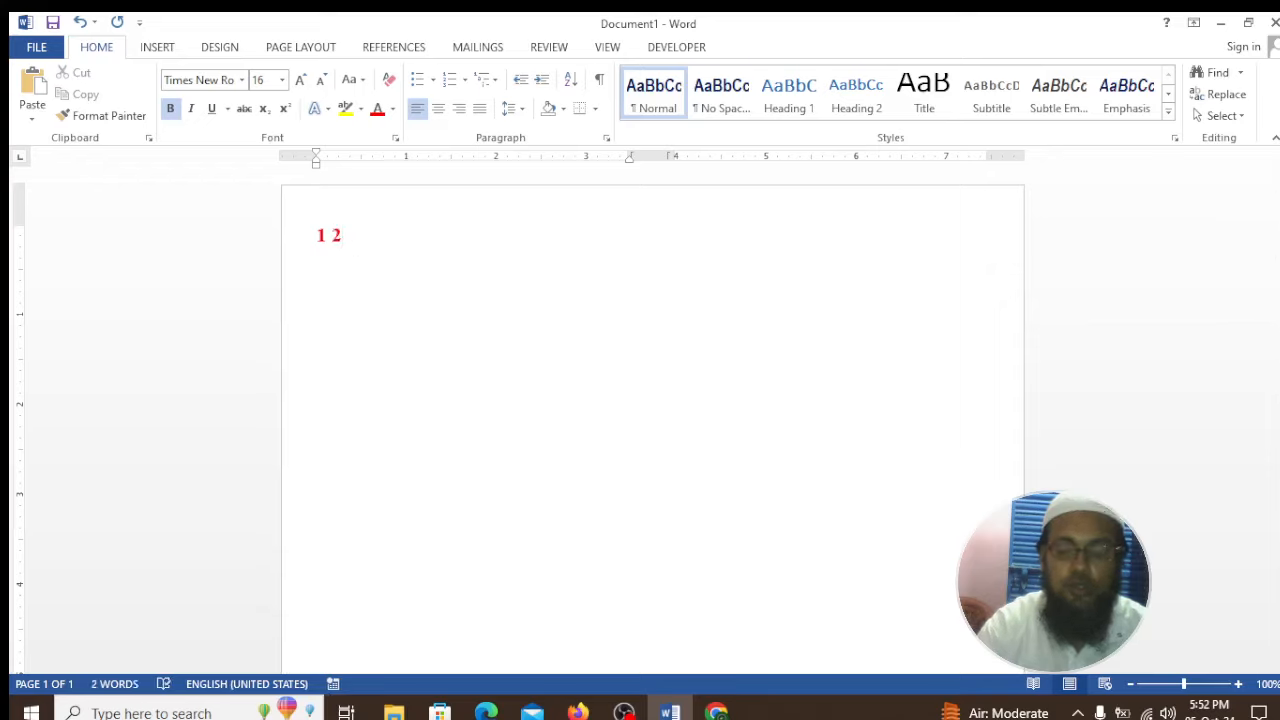
type("4d")
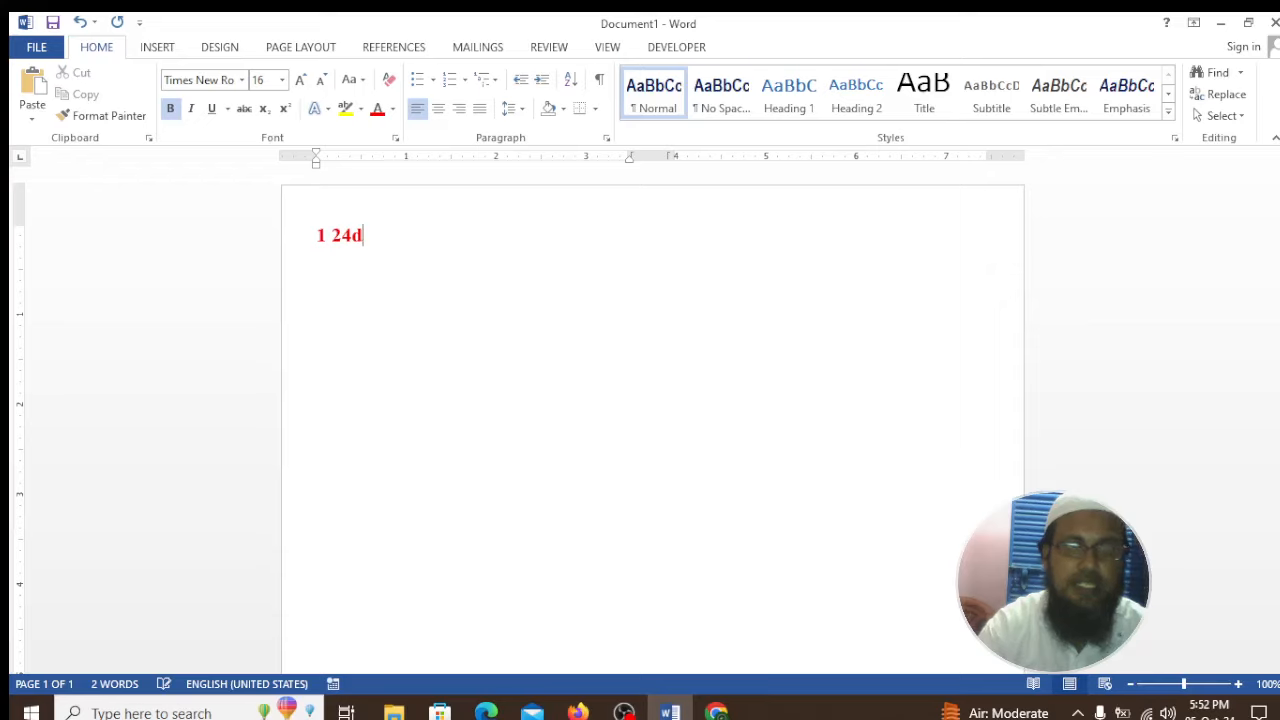
type("0")
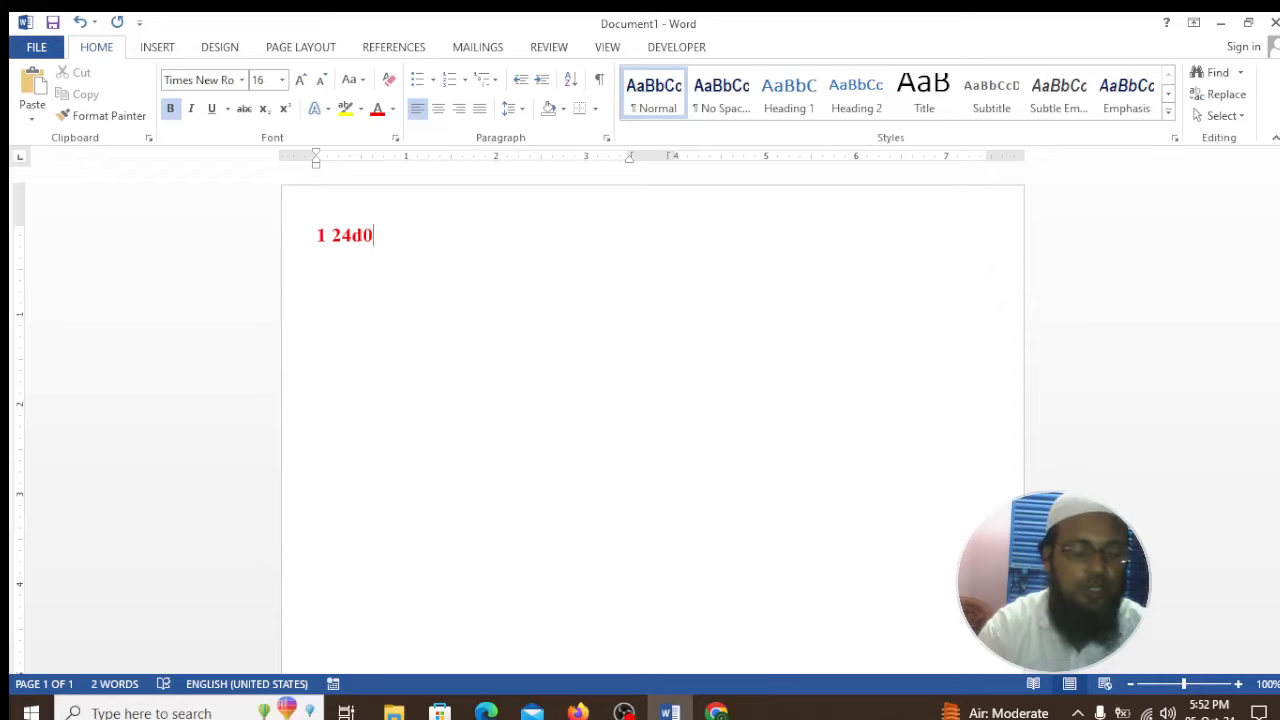
key("alt+x")
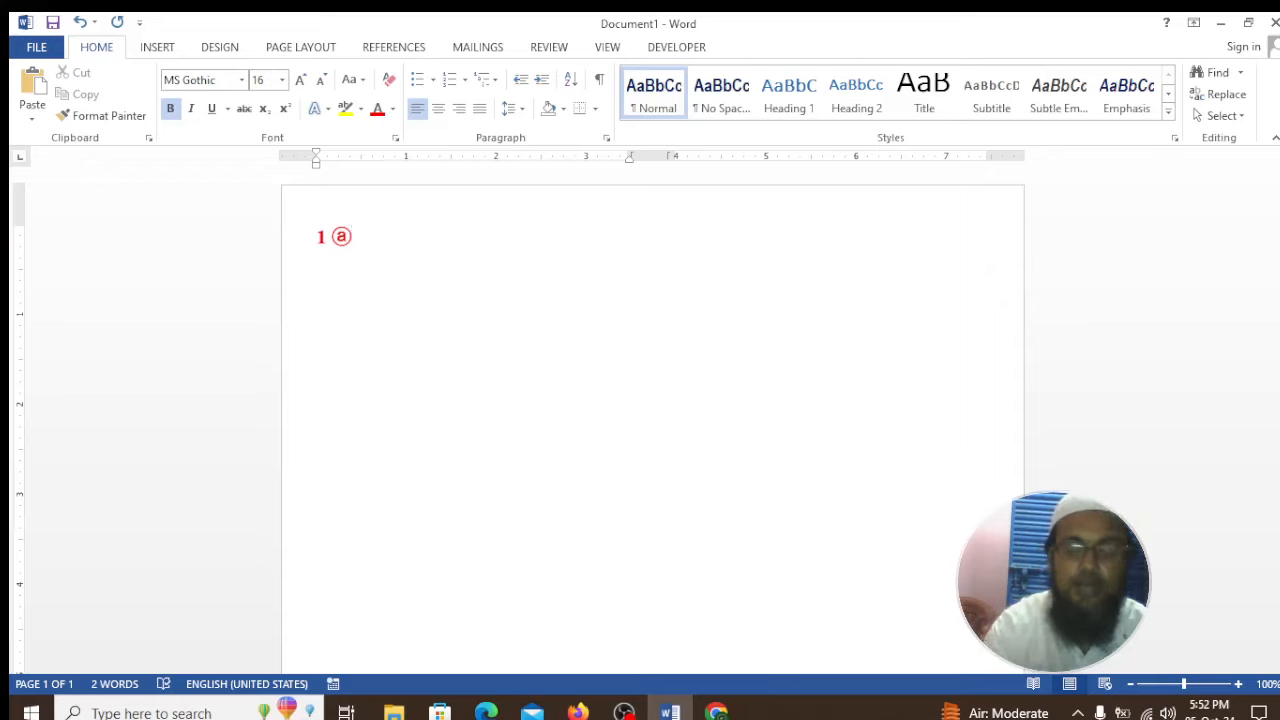
Step: Add a circled letter ⓑ after ⓐ by converting the Unicode code 24d1
type("2")
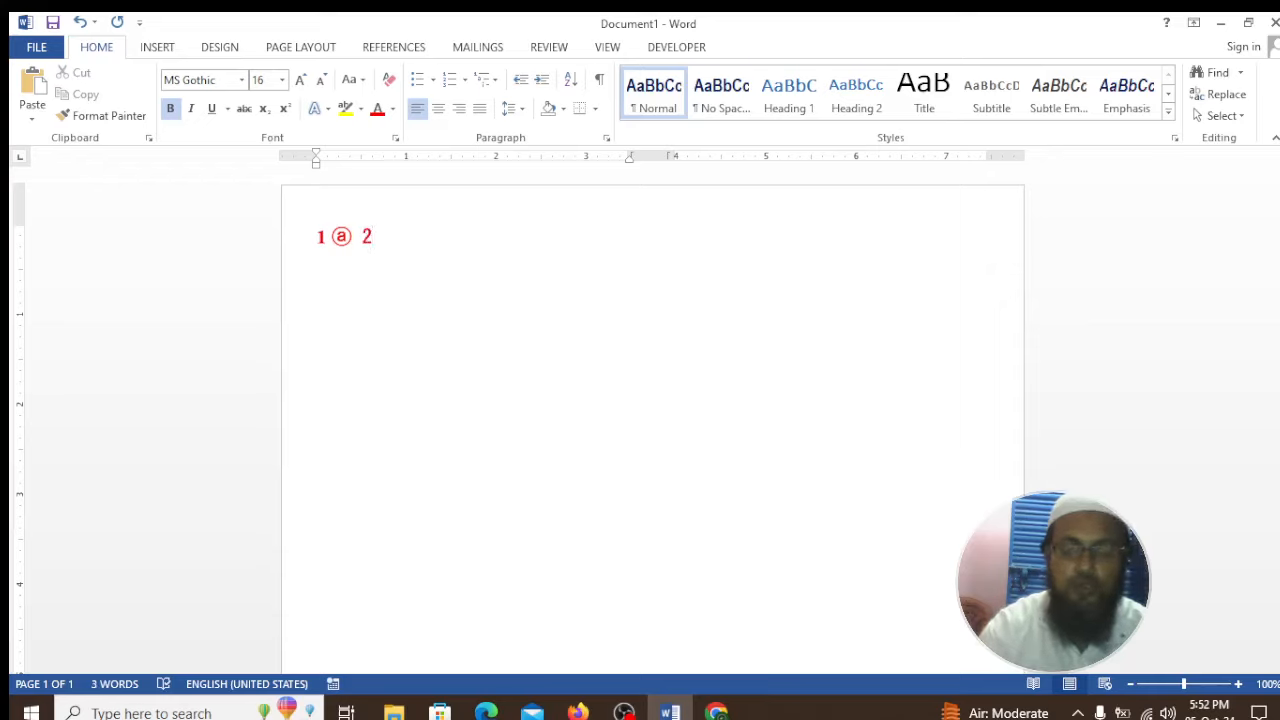
type("4d")
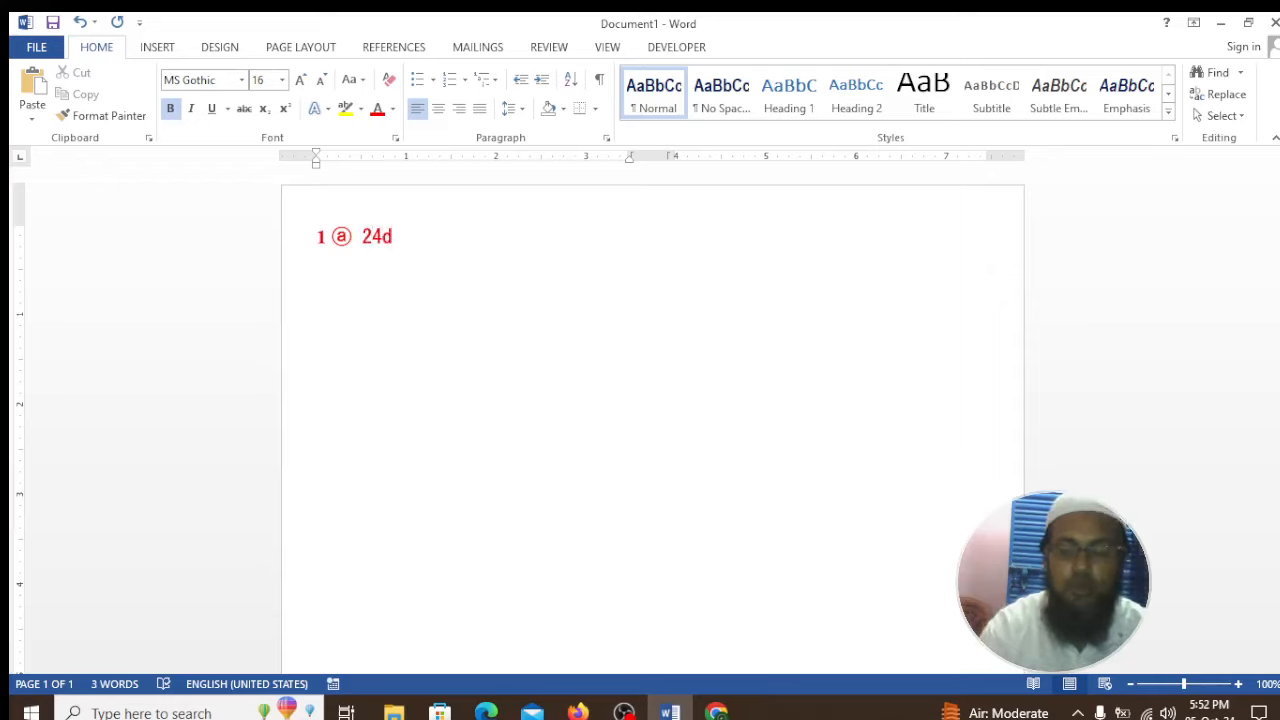
type("1")
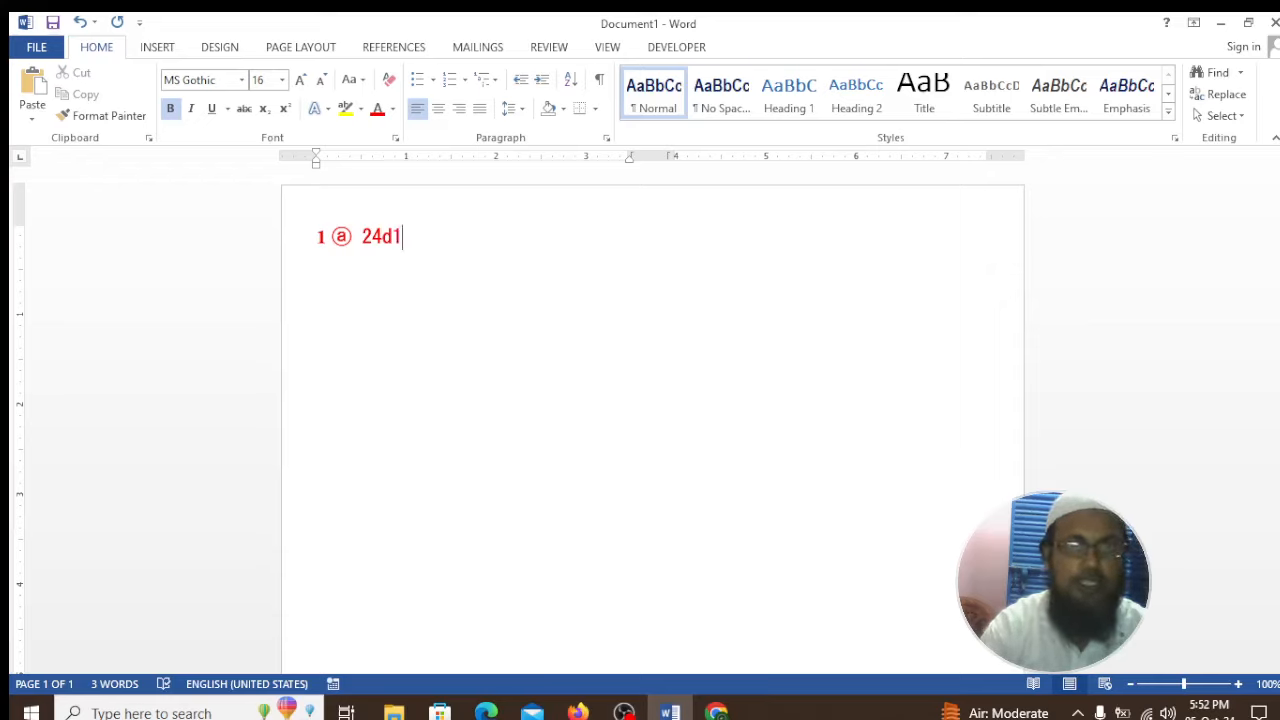
key("alt+x")
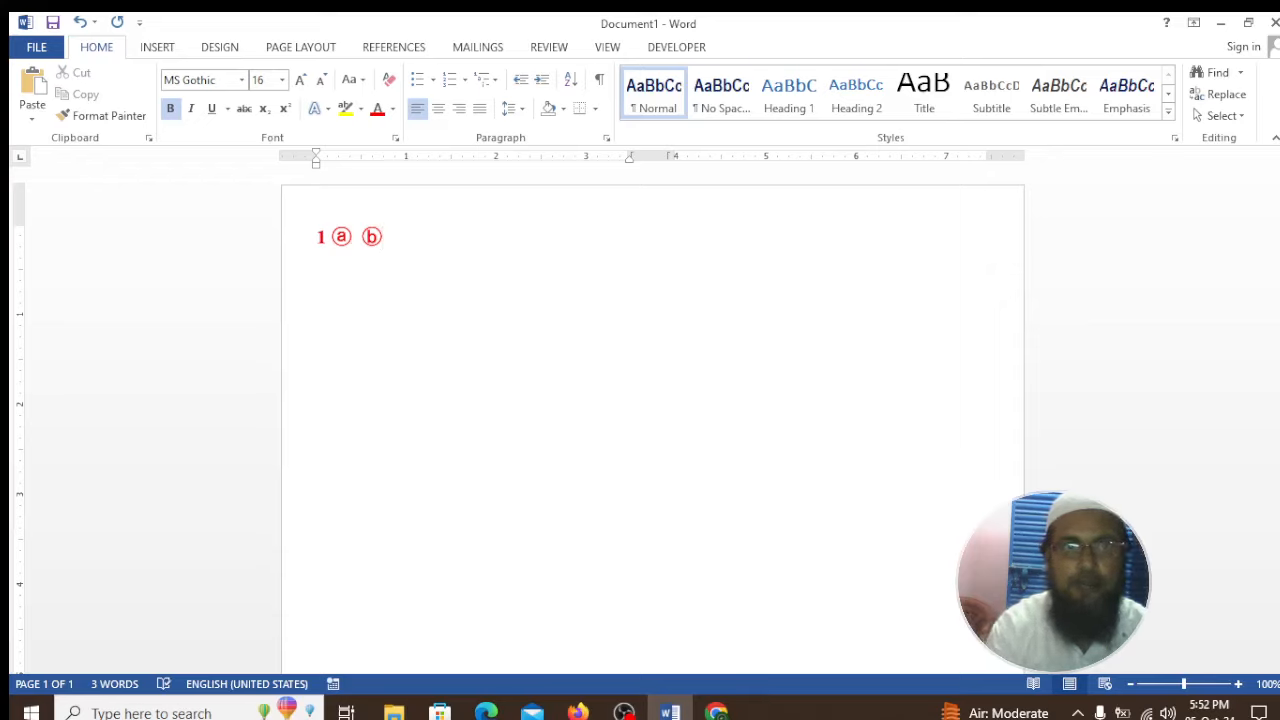
Step: Add a circled letter ⓒ after ⓑ by converting the Unicode code 24d2
type("2")
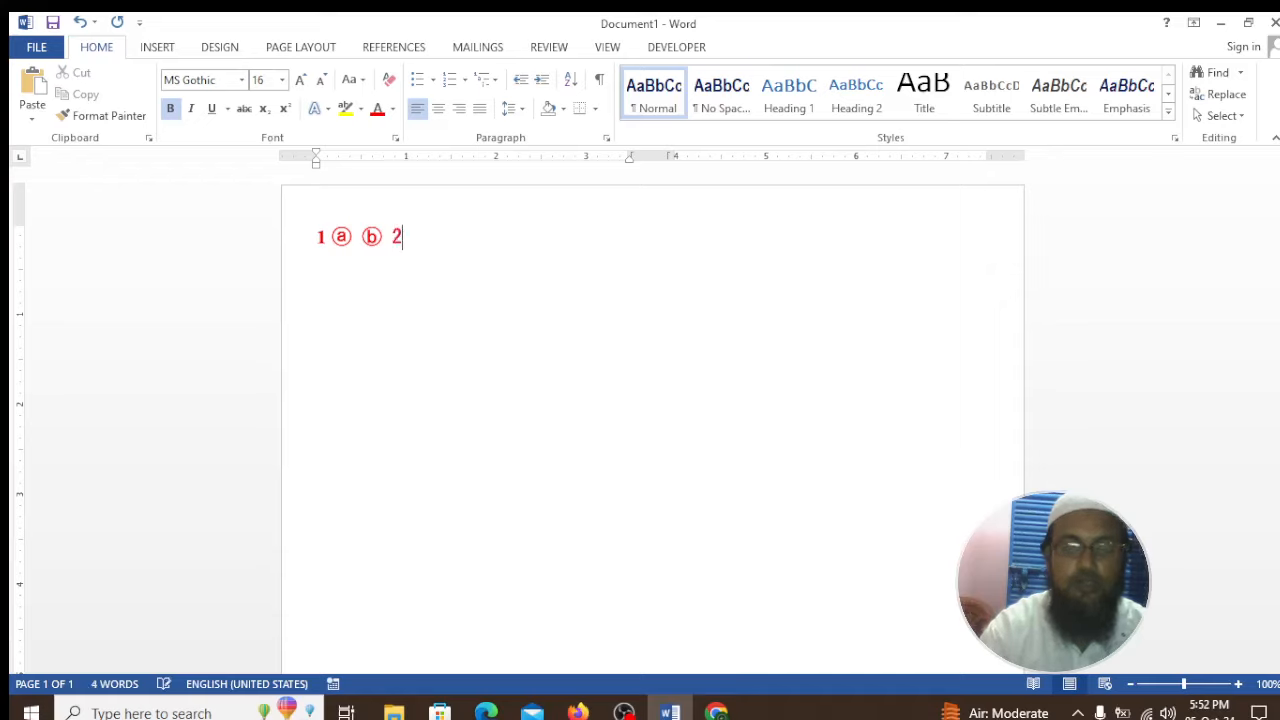
type("4d")
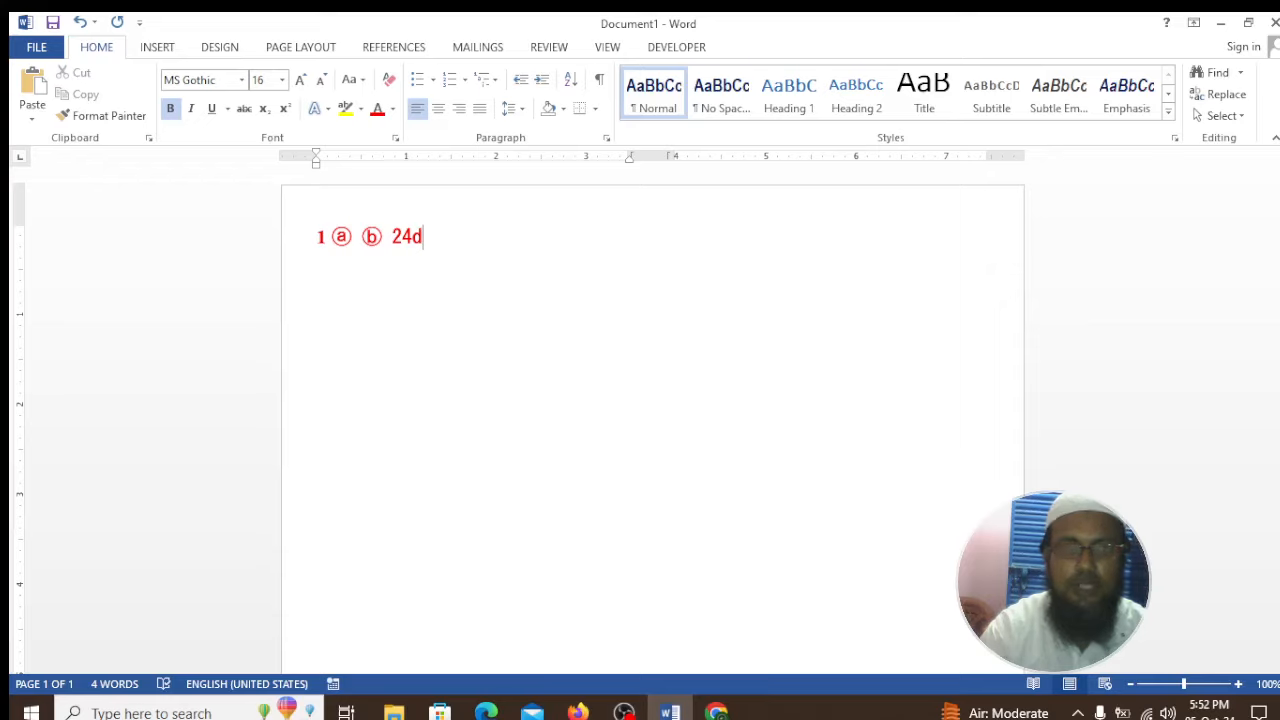
type("2")
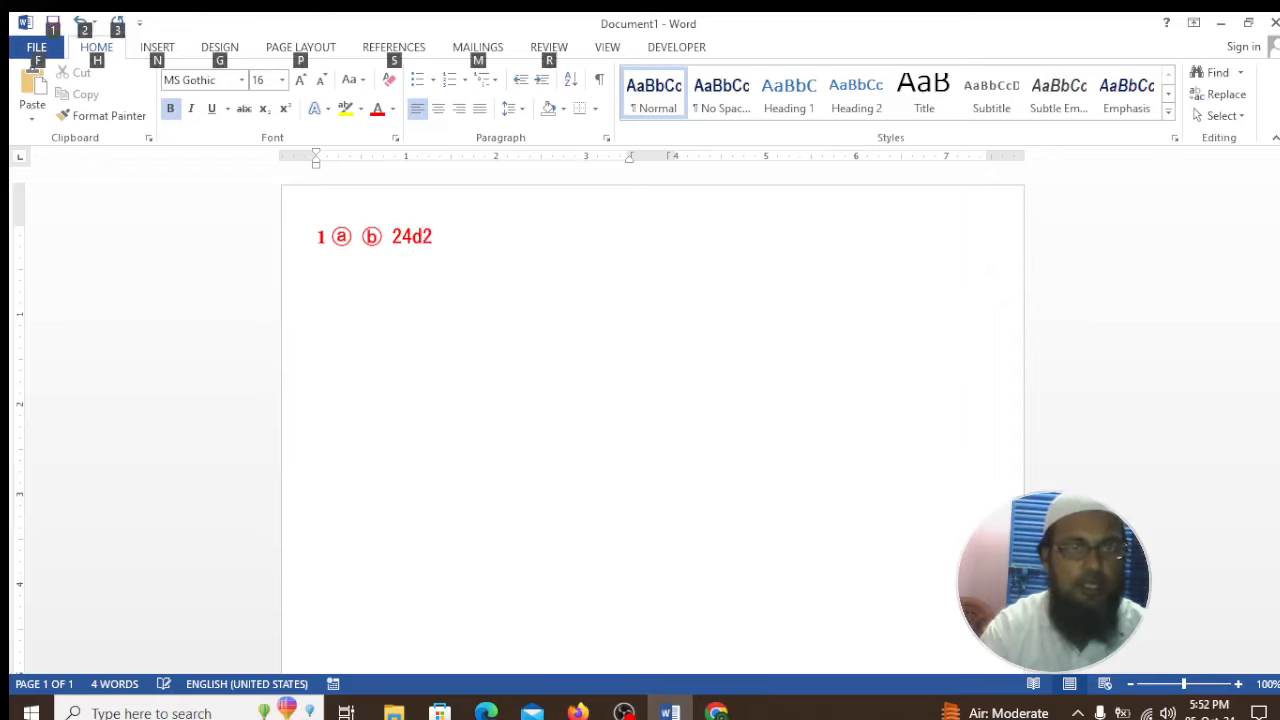
key("alt+x")
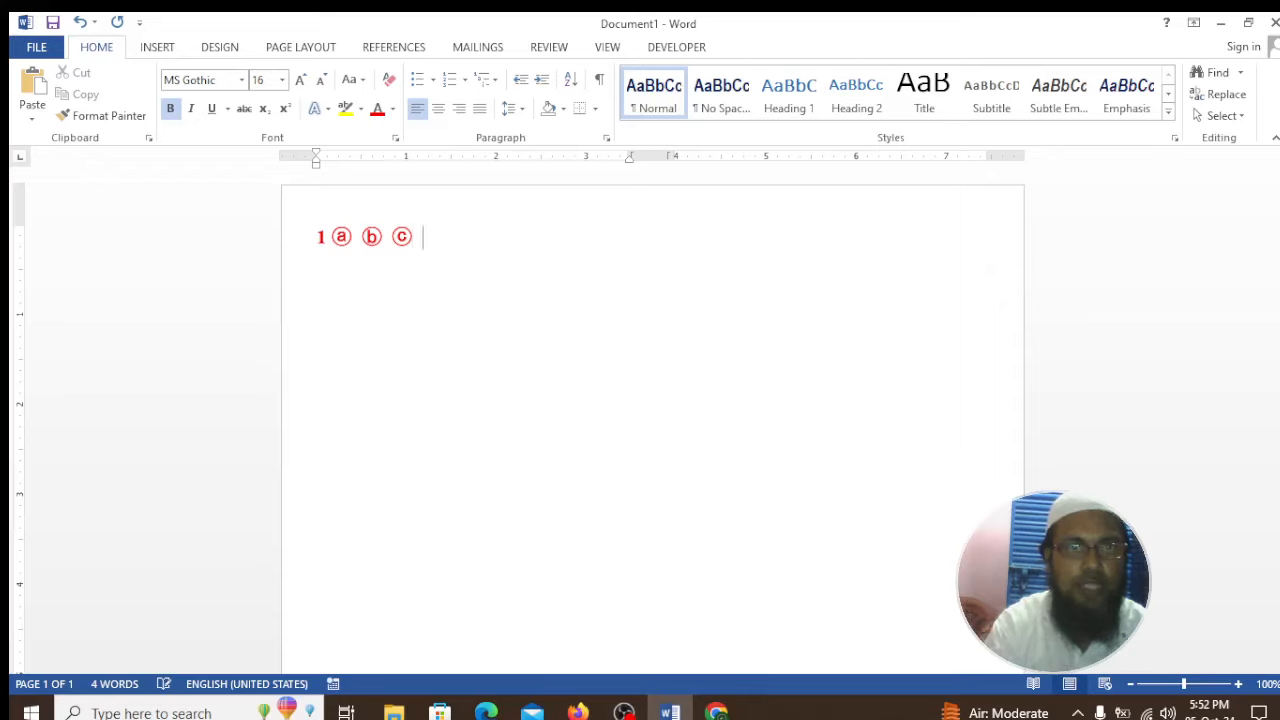
type("1")
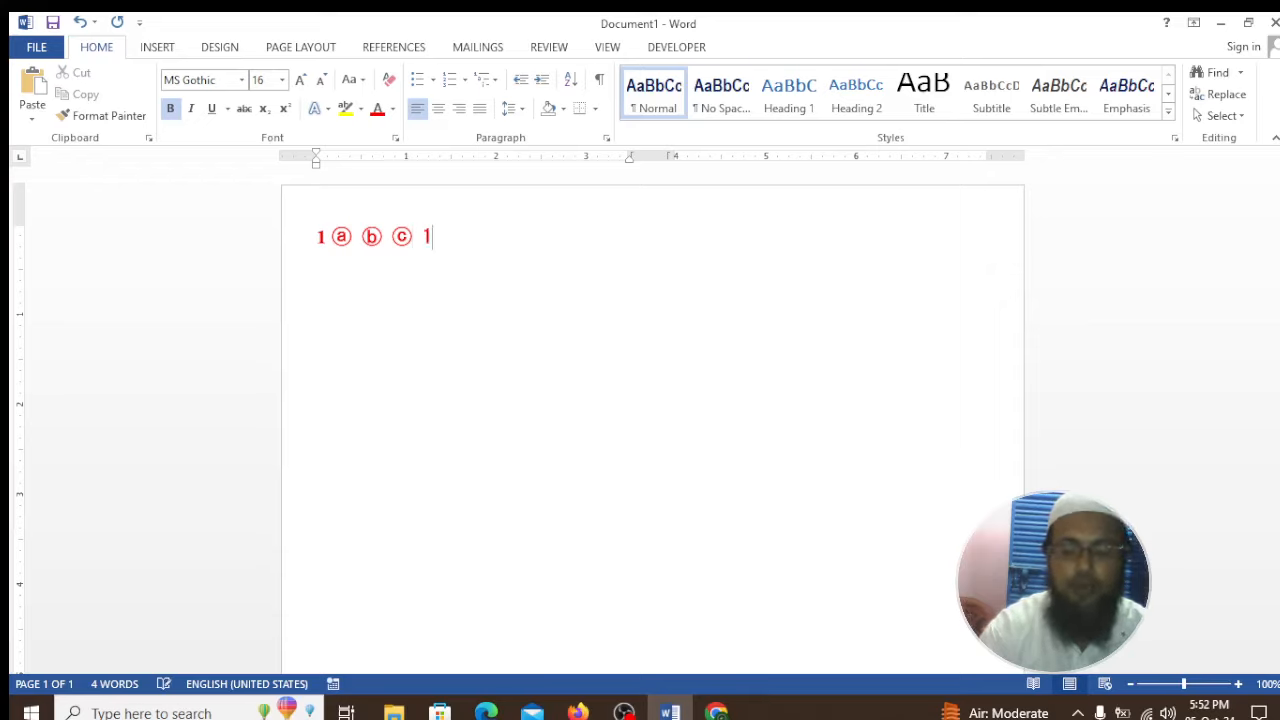
key("BackSpace")
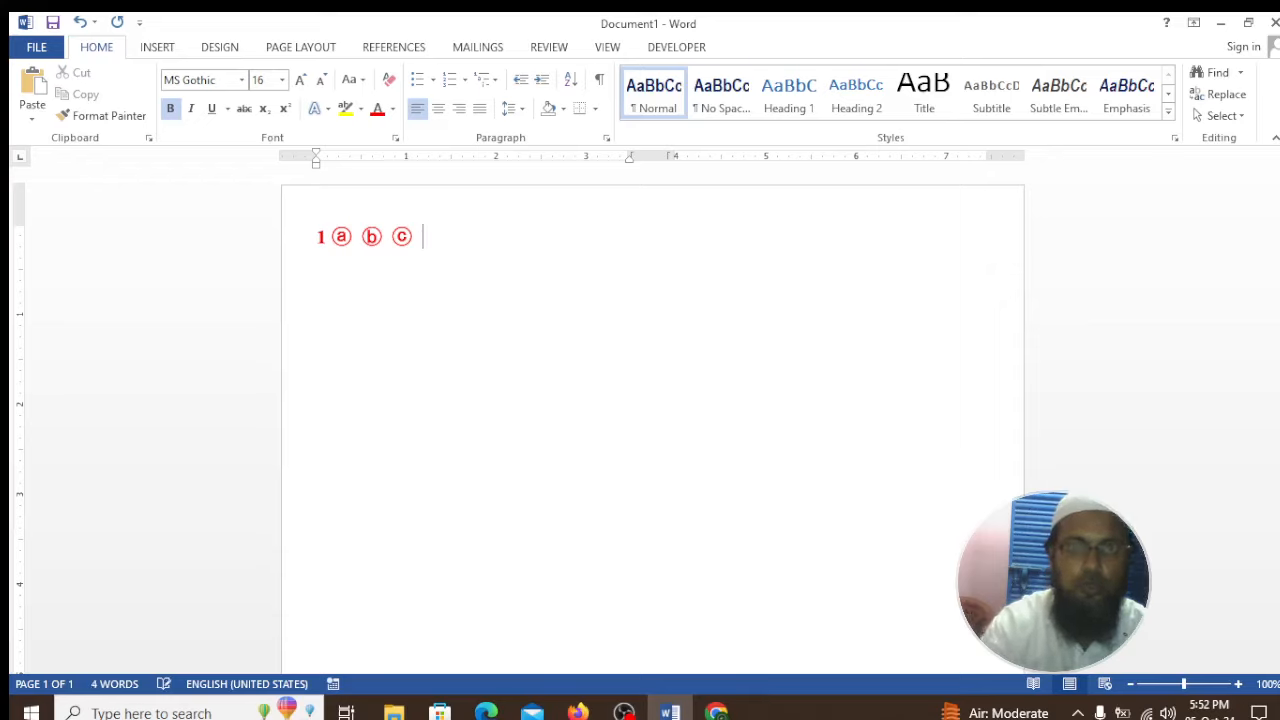
type("12")
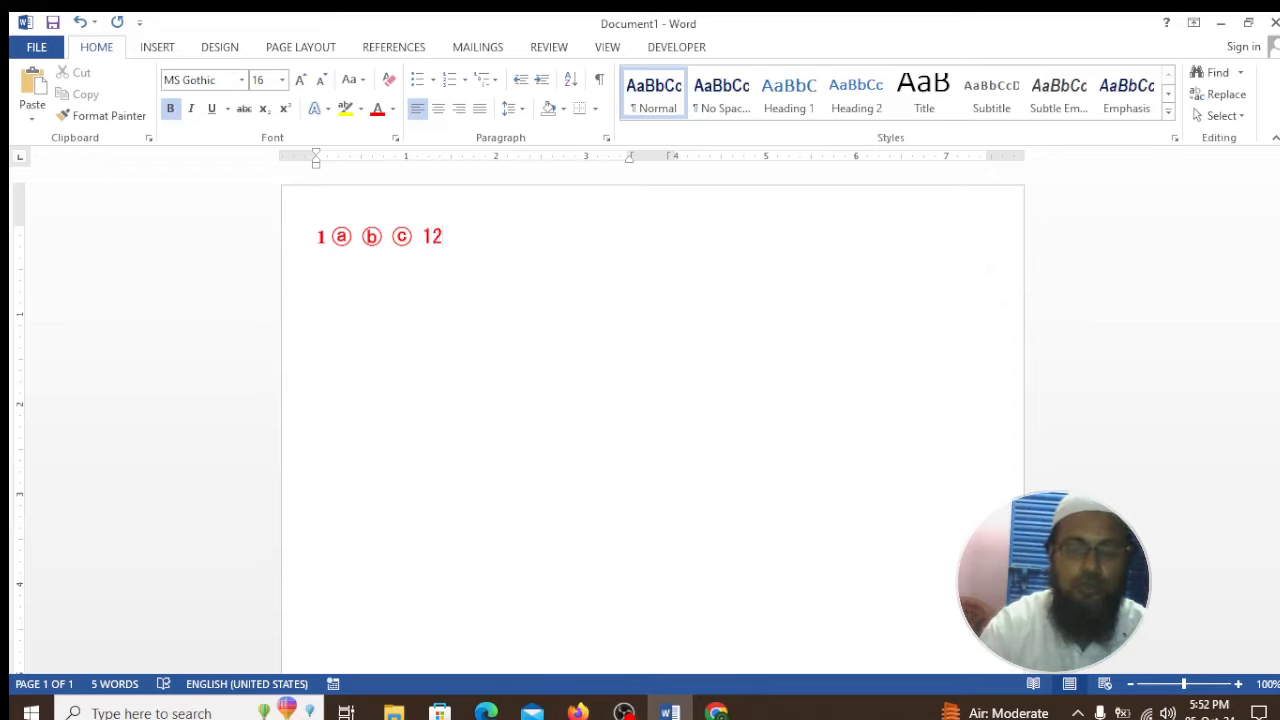
type("4")
key("BackSpace")
key("BackSpace")
key("BackSpace")
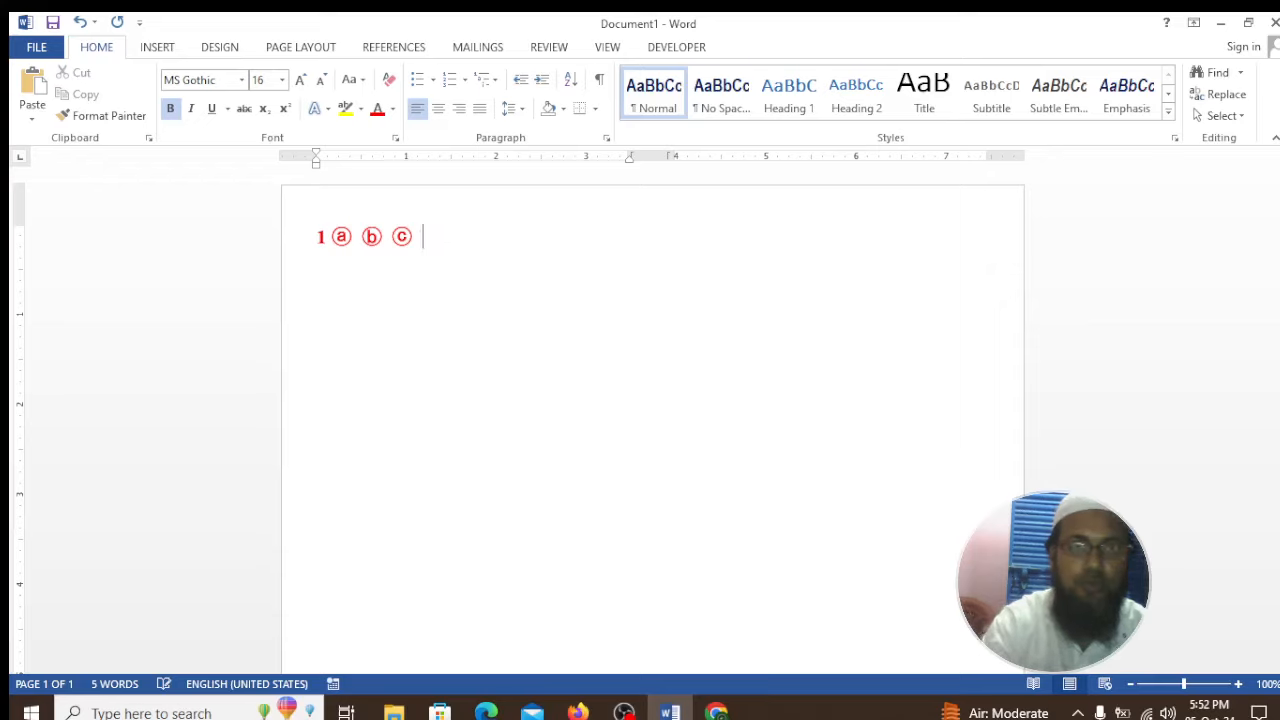
Step: Add a circled letter ⓓ after ⓒ by converting the Unicode code 24d3
type("24d")
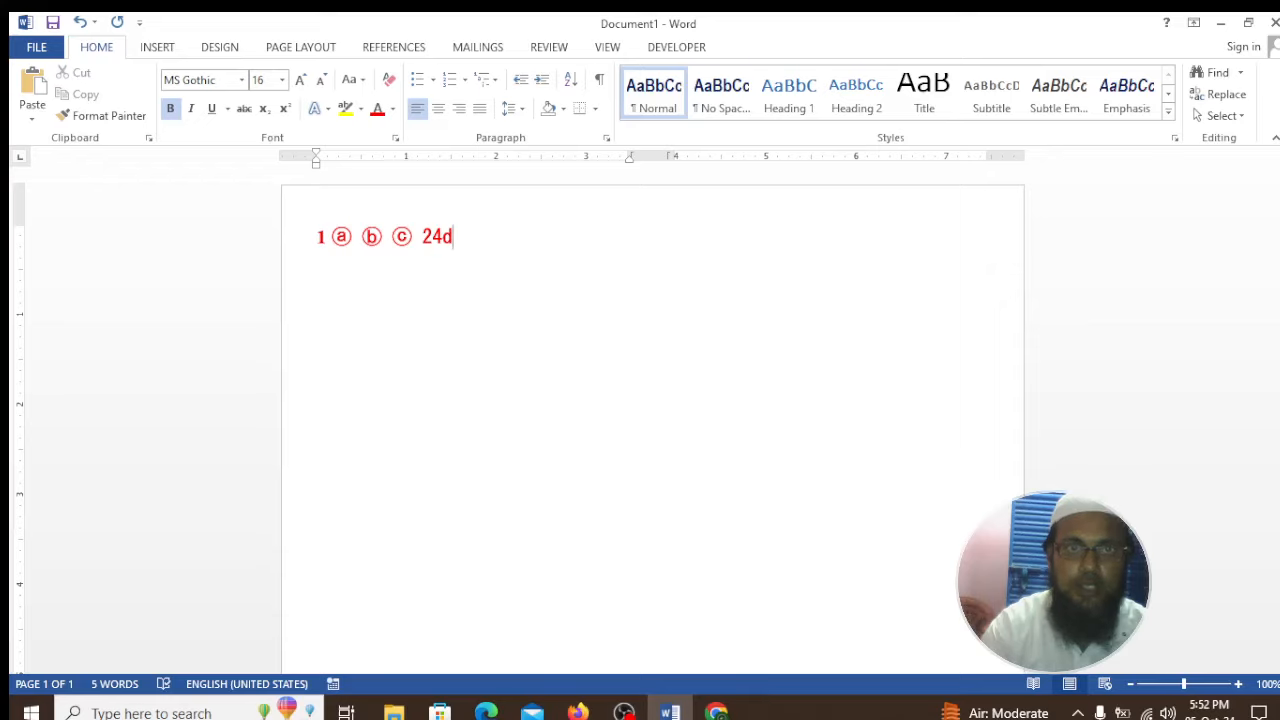
type("3")
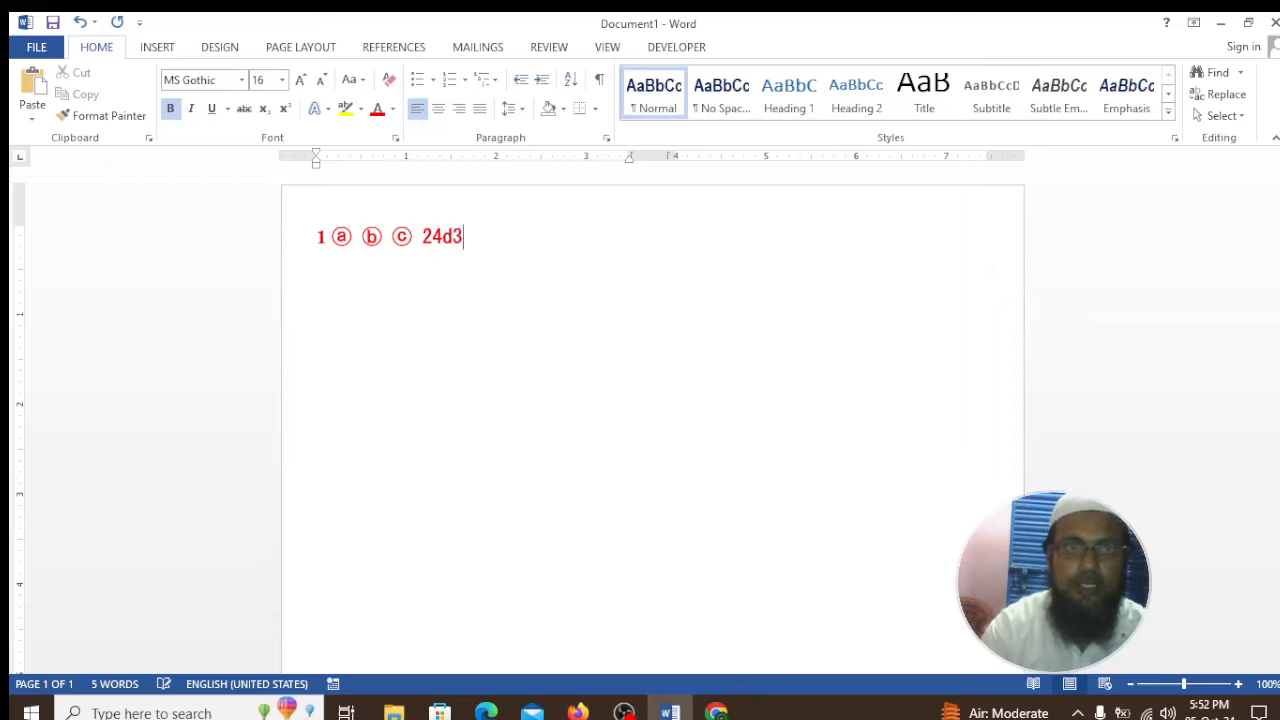
key("alt+x")
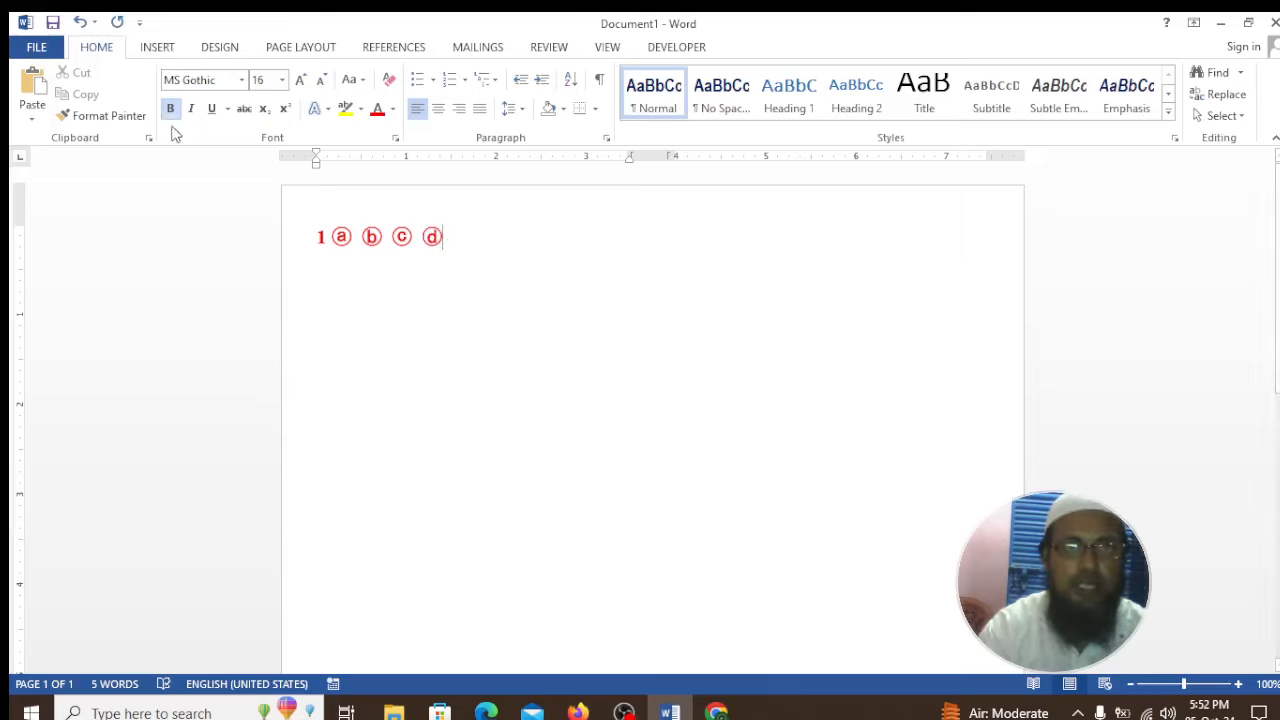
Step: Copy the four circled letters ⓐ to ⓓ, leaving out the number 1 before them
left_click_drag(450, 236, 340, 237)
key("ctrl+c")
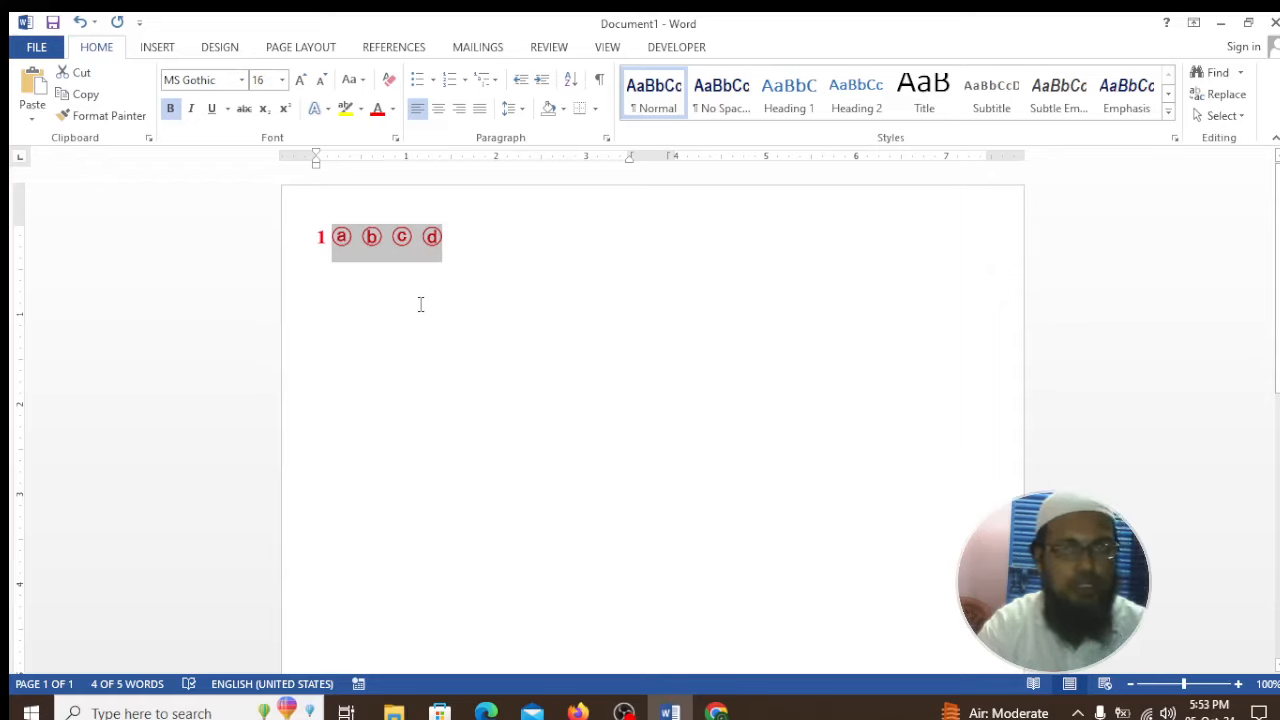
left_click(455, 243)
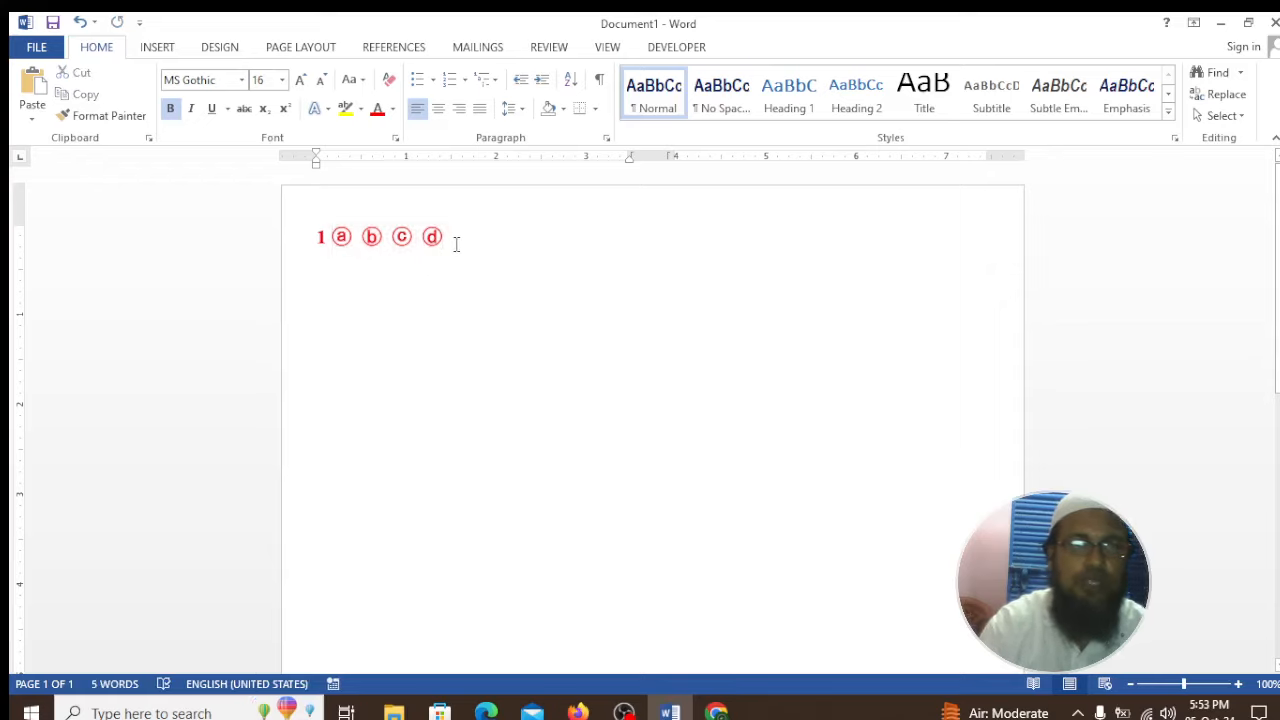
key("Return")
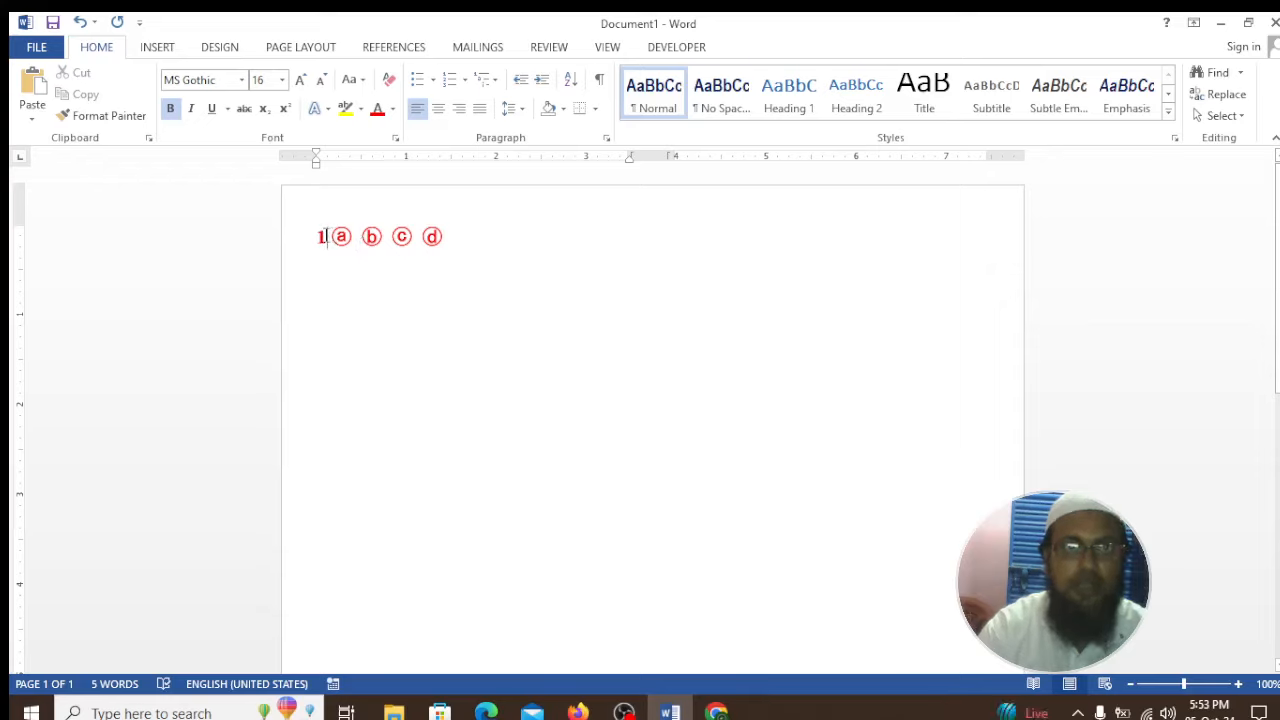
Step: Apply the 1) 2) 3) numbering format to the line and delete the manually entered 1
left_click(326, 236)
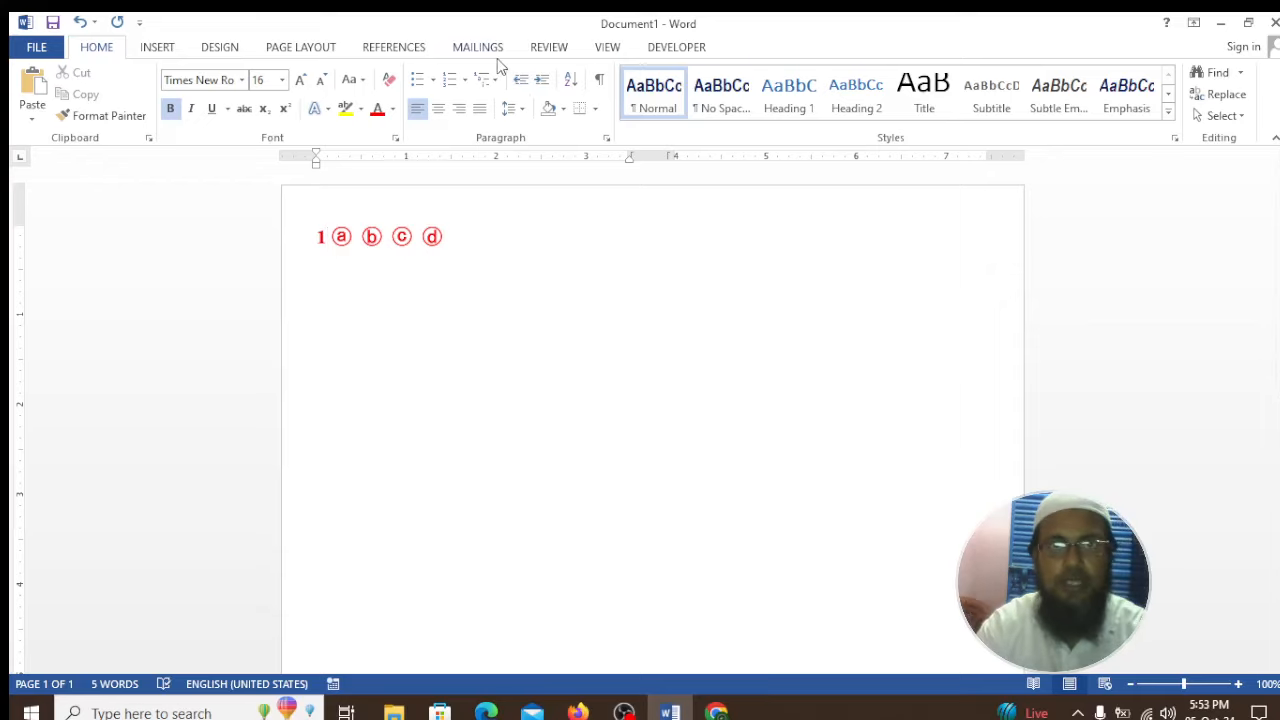
left_click(464, 80)
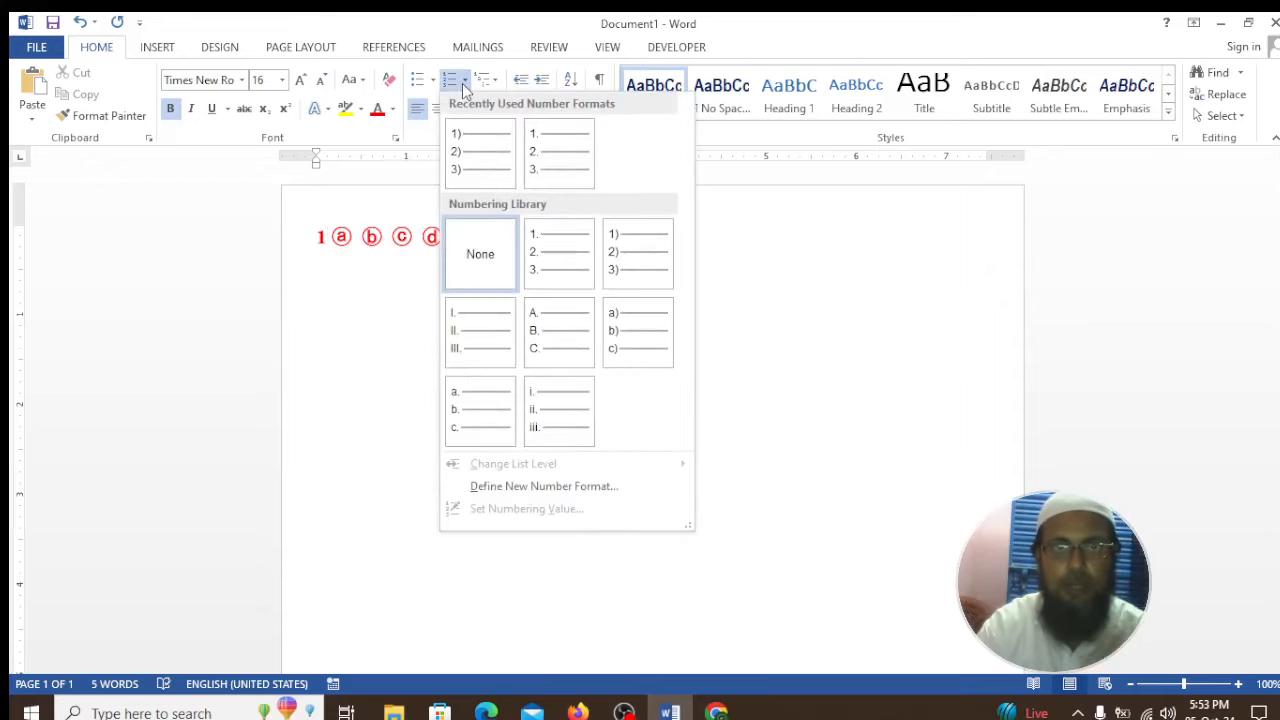
left_click(474, 170)
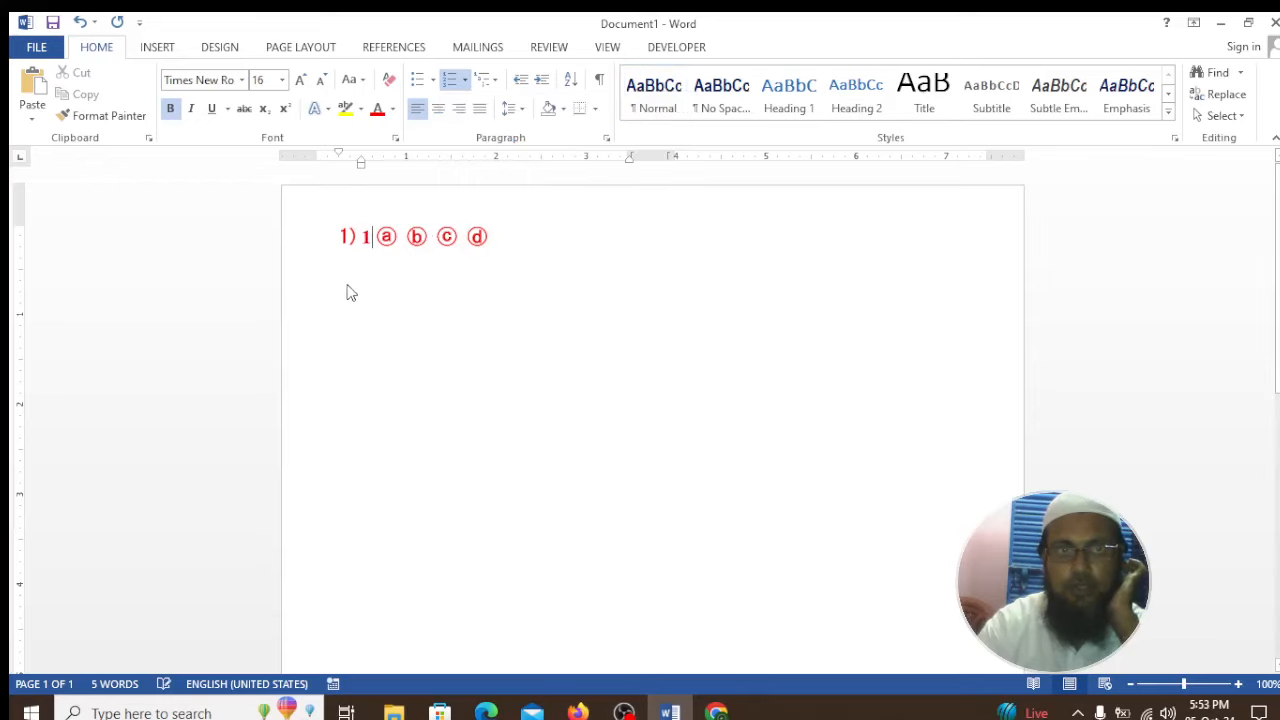
key("BackSpace")
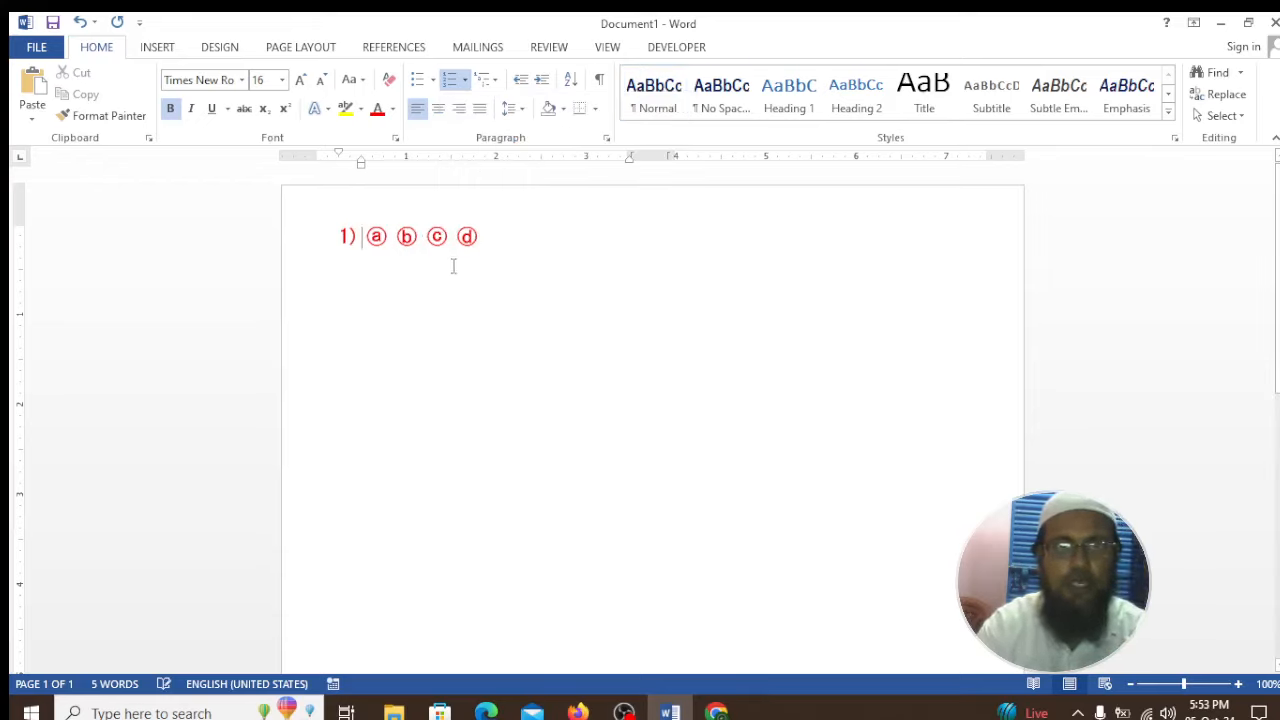
Step: Add numbered lines 2 to 15 below the first line, filling each with the copied circled letters ⓐ to ⓓ
left_click(485, 238)
key("Return")
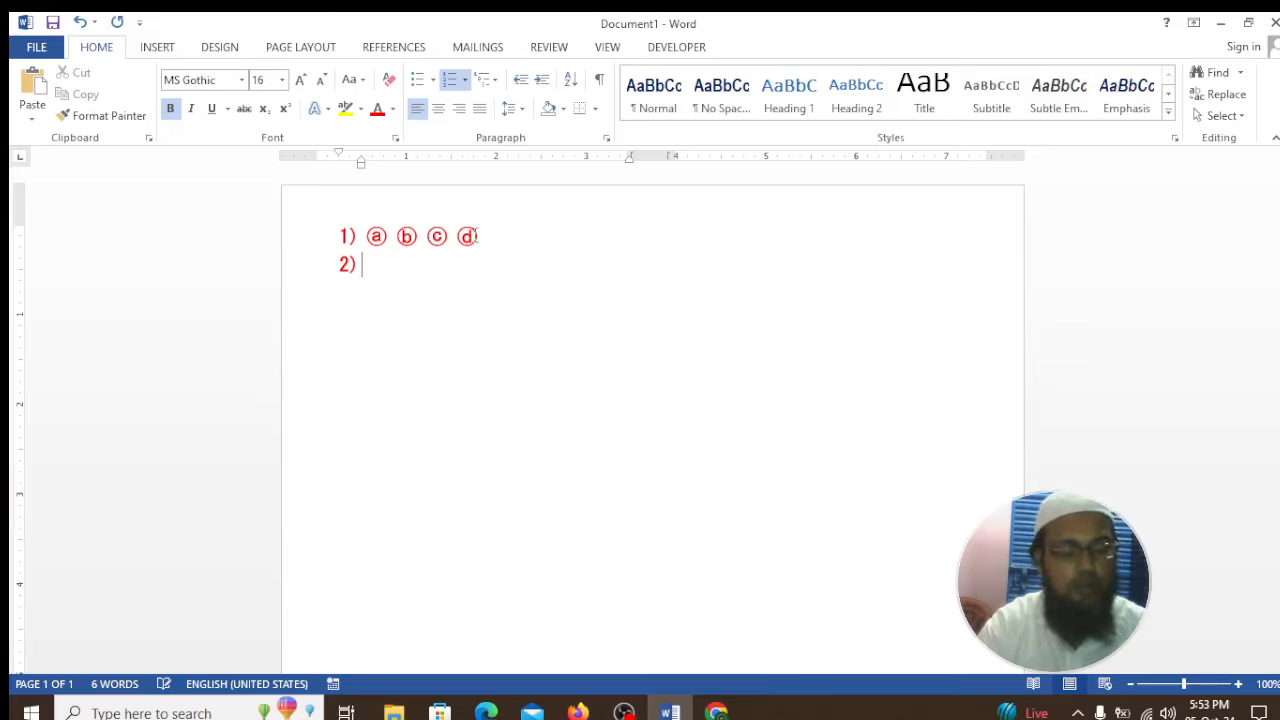
key("ctrl+v")
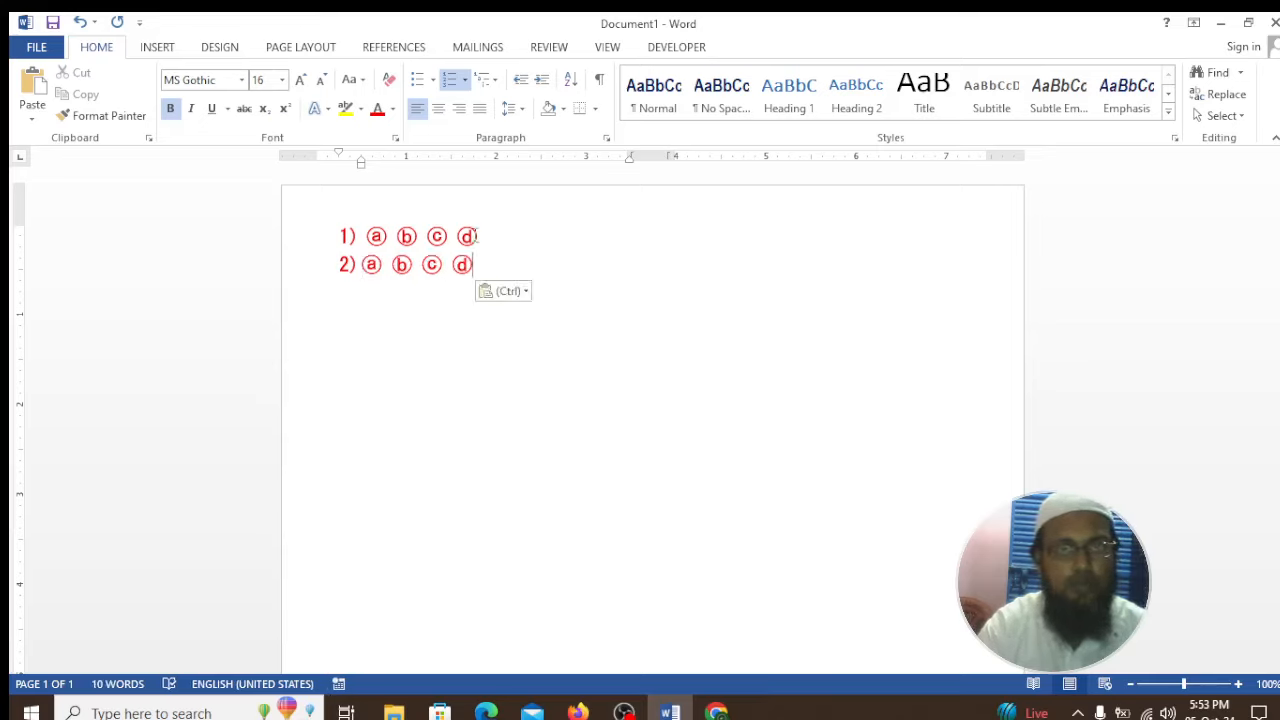
key("Return")
key("ctrl+v")
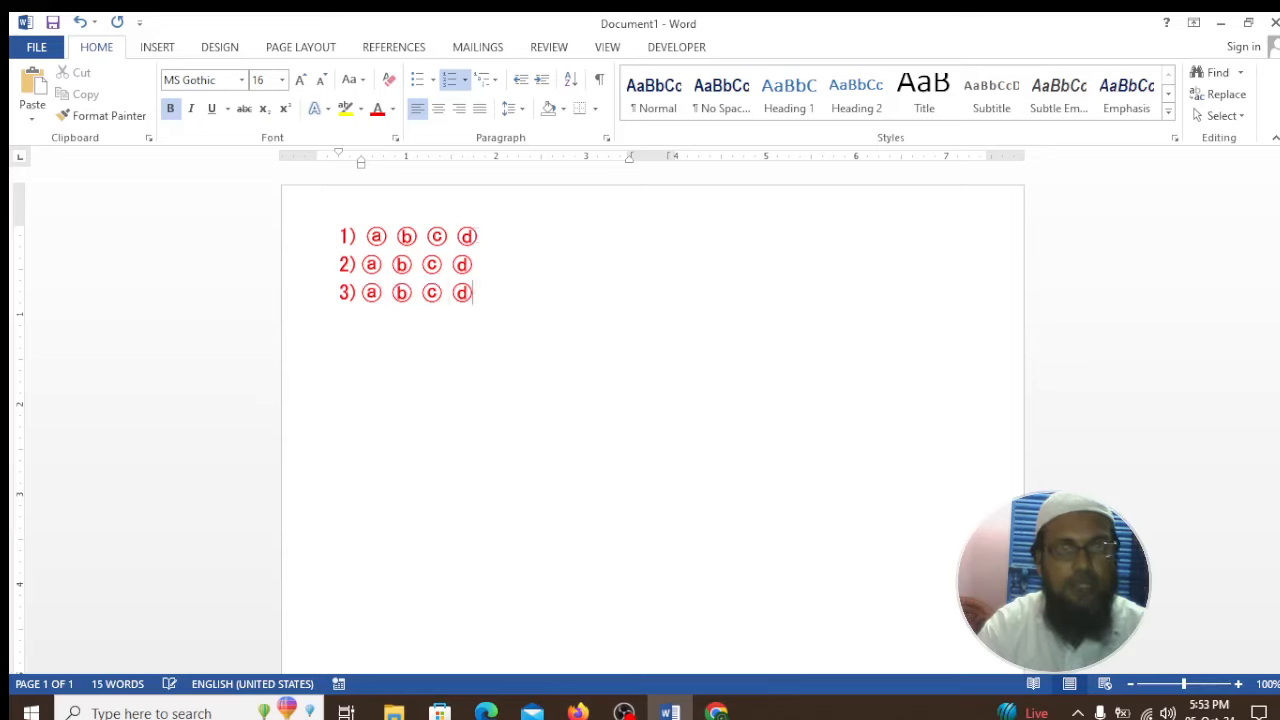
key("Return")
key("ctrl+v")
key("Return")
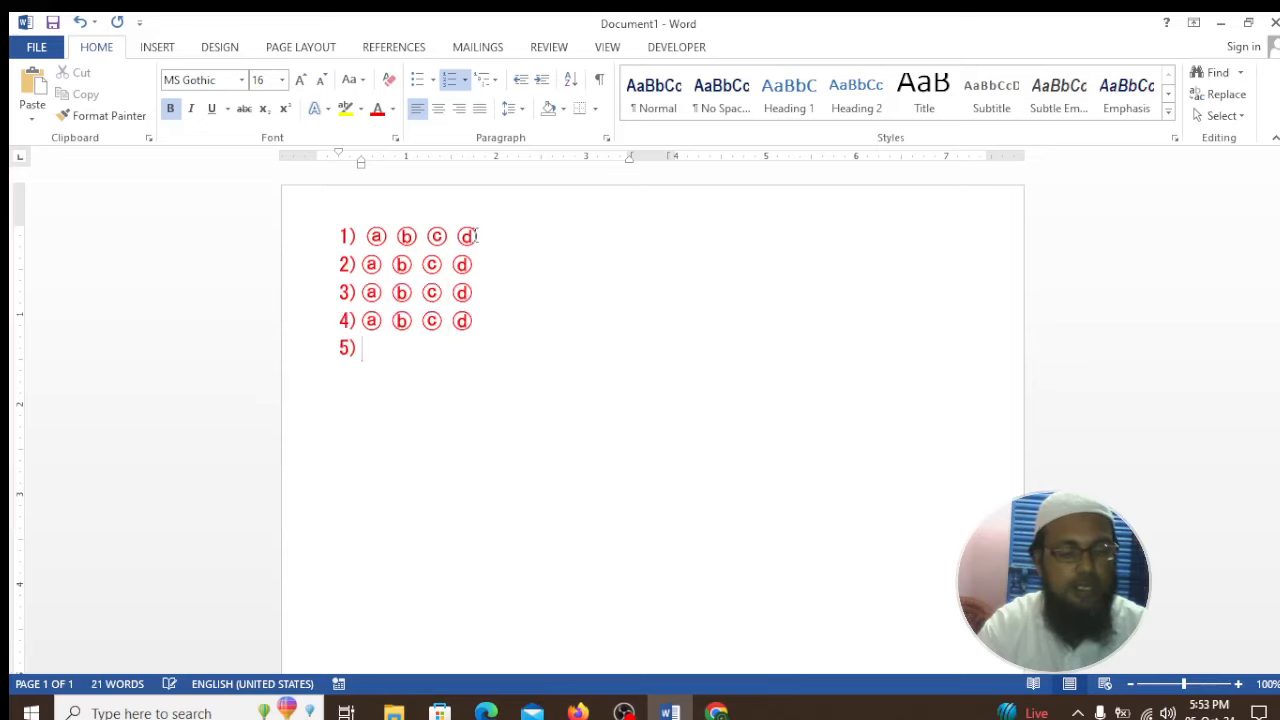
key("ctrl+v")
key("Return")
key("ctrl+v")
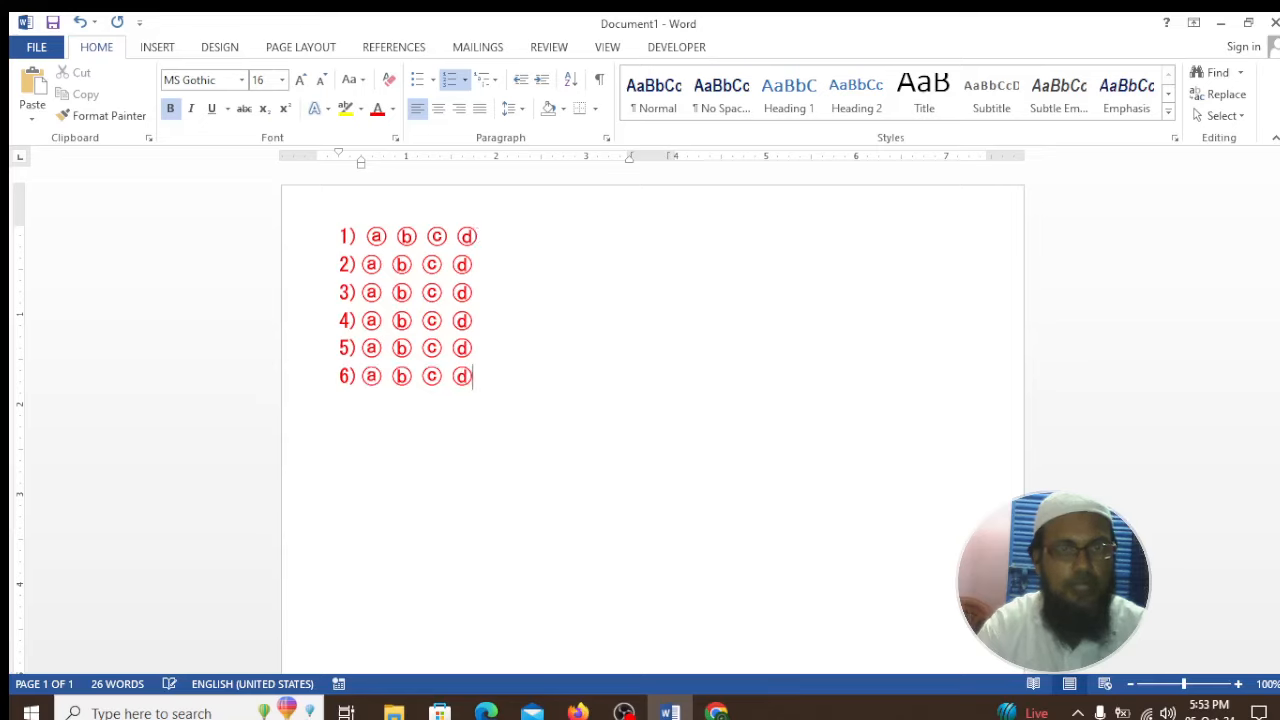
key("Return")
type("ⓐ ⓑ ⓒ ⓓ")
key("Return")
type("ⓐ ⓑ ⓒ ⓓ")
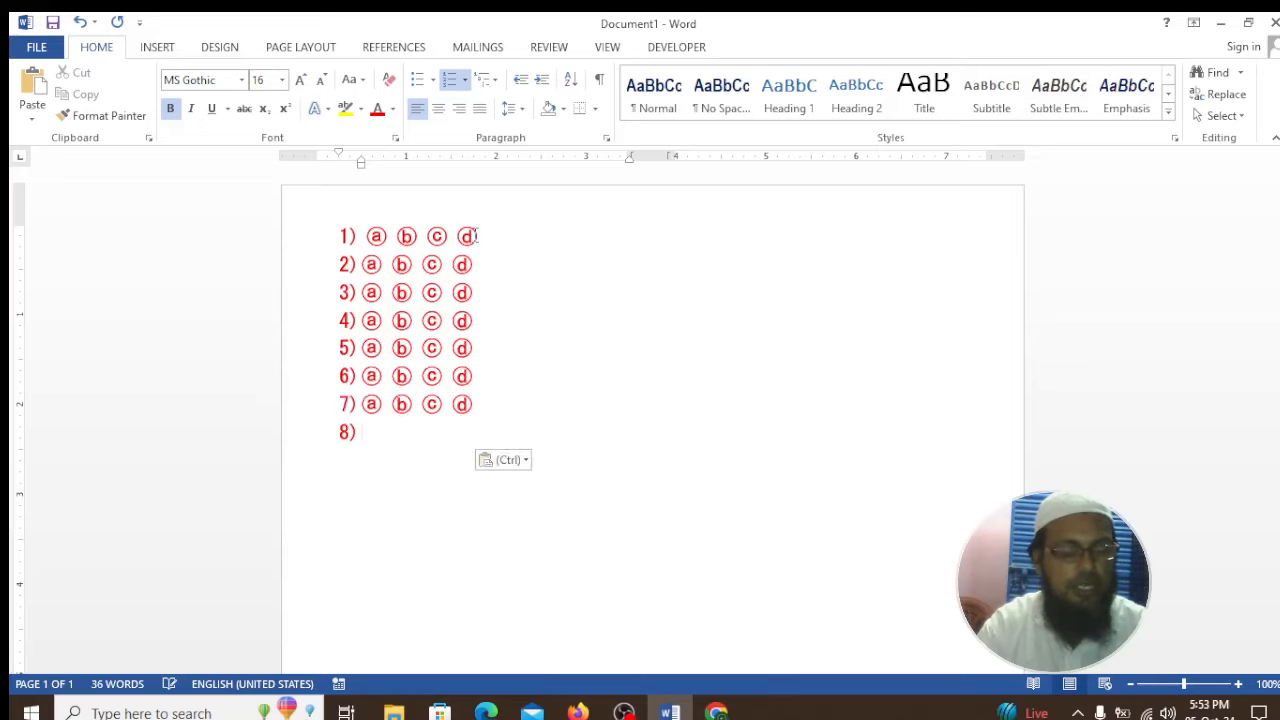
key("Return")
type("ⓐ ⓑ ⓒ ⓓ")
key("Return")
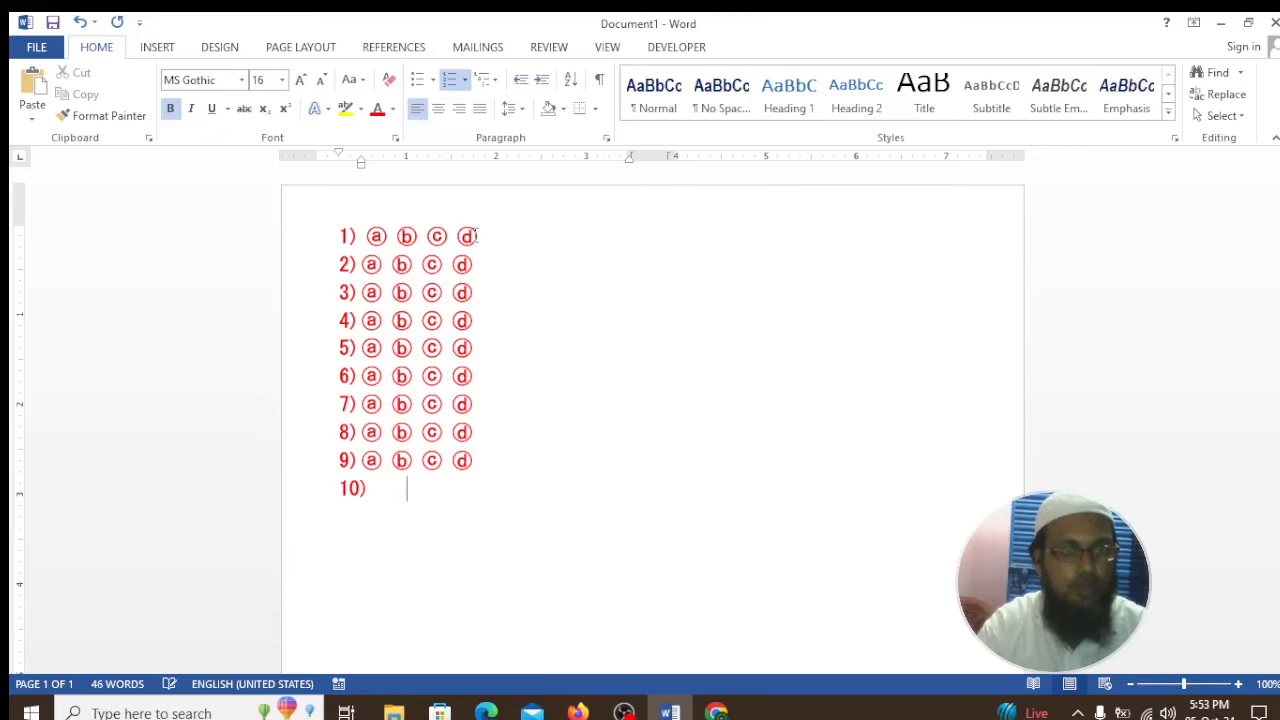
type("ⓐ ⓑ ⓒ ⓓ")
key("Return")
type("ⓐ ⓑ ⓒ ⓓ")
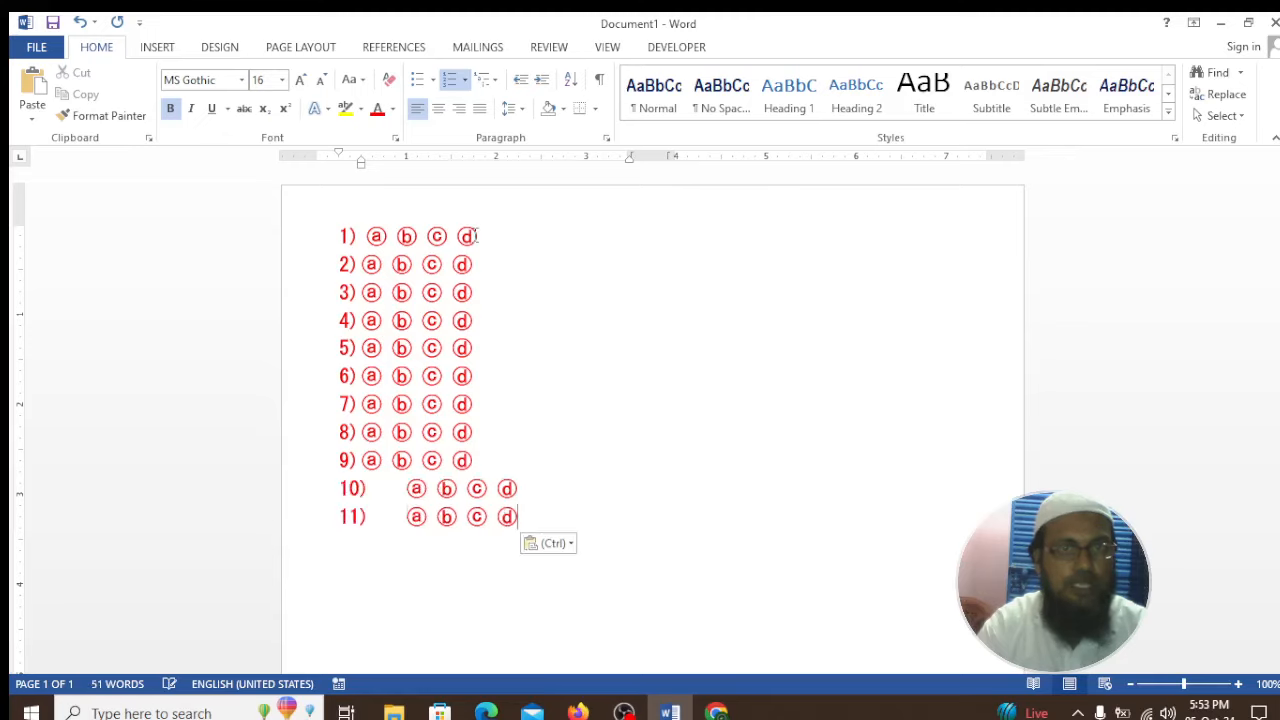
key("Return")
type("ⓐ ⓑ ⓒ ⓓ")
key("Return")
type("ⓐ ⓑ ⓒ ⓓ")
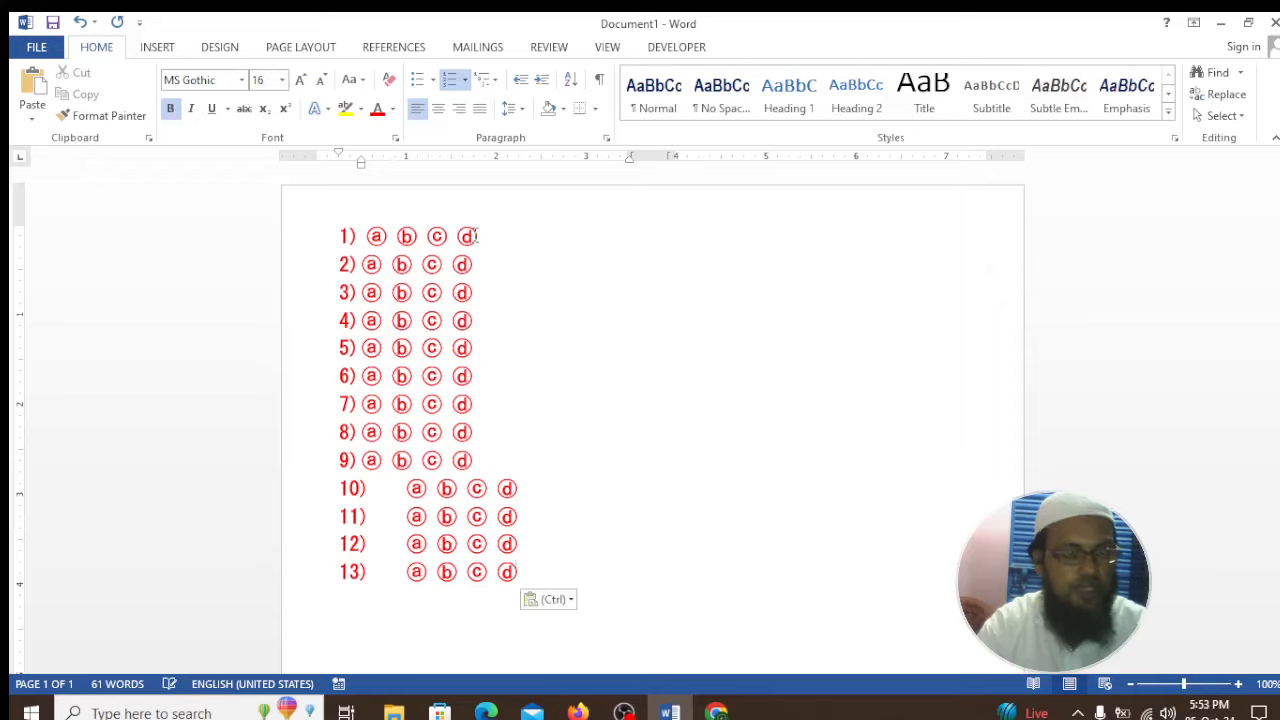
key("Return")
type("ⓐ ⓑ ⓒ ⓓ")
key("Return")
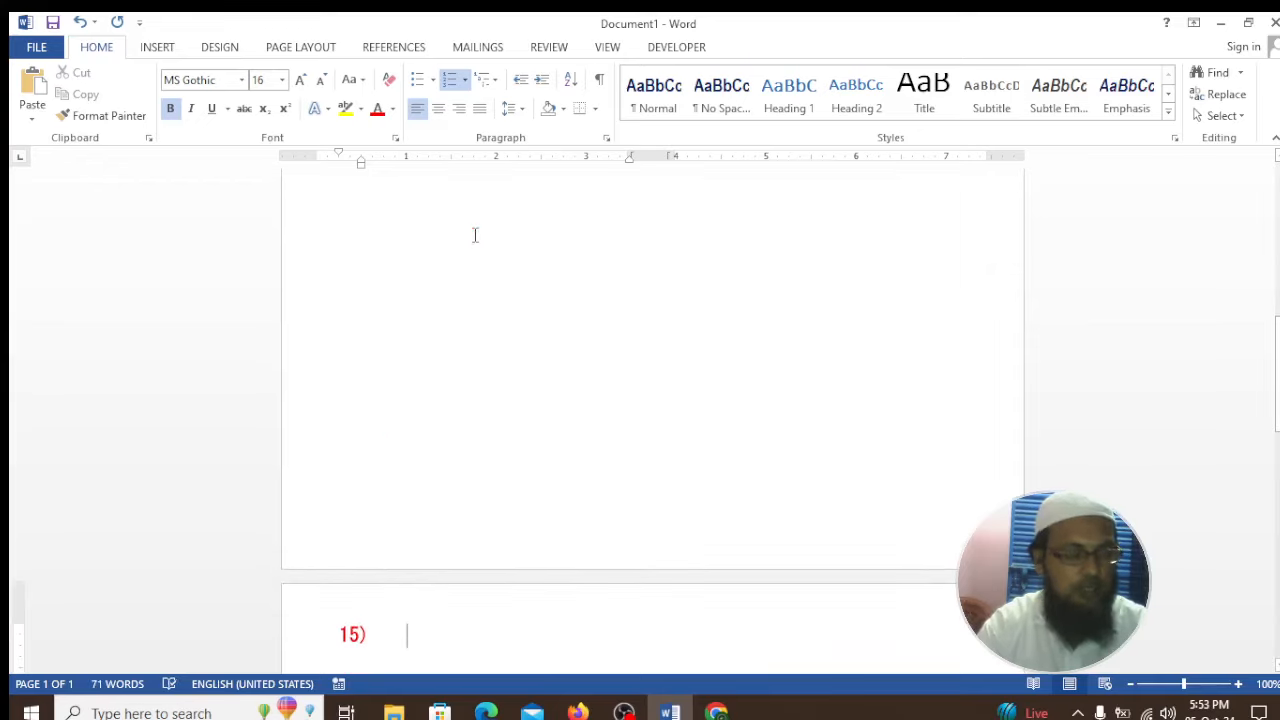
type("ⓐ ⓑ ⓒ ⓓ")
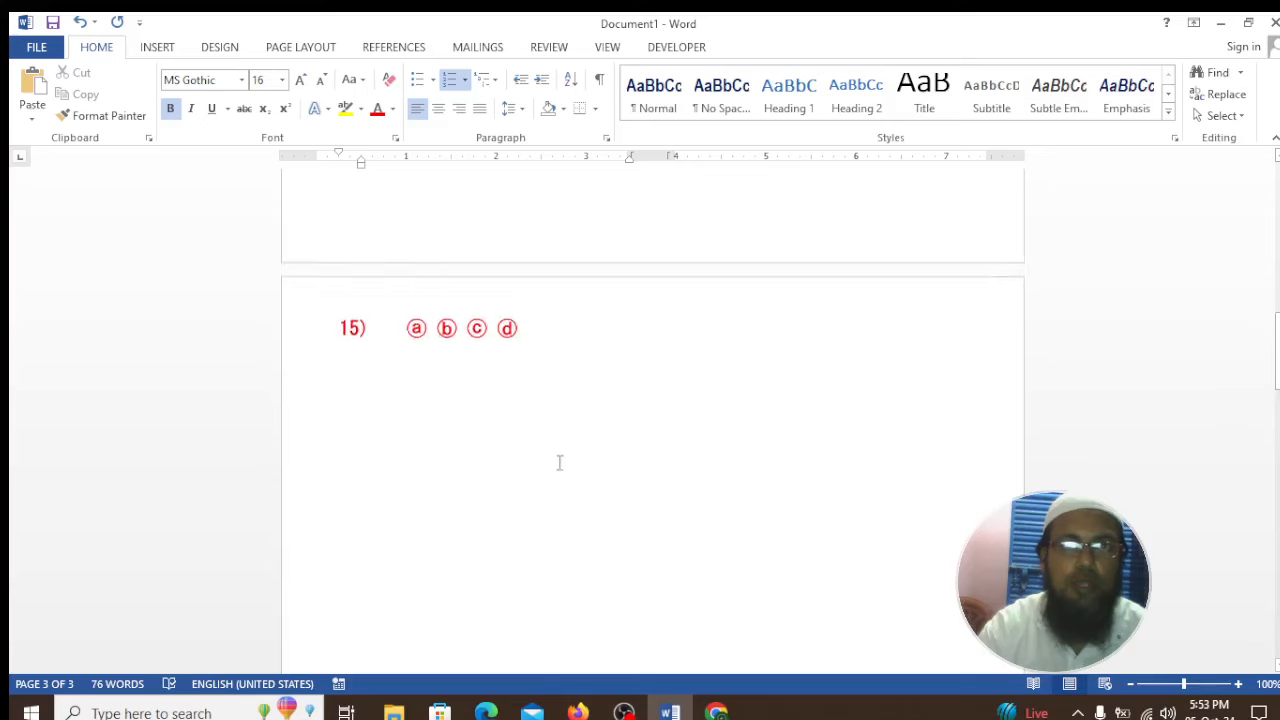
Step: Delete the numbered answer lines 1 to 14 from the first page
scroll(560, 462, "up", 20)
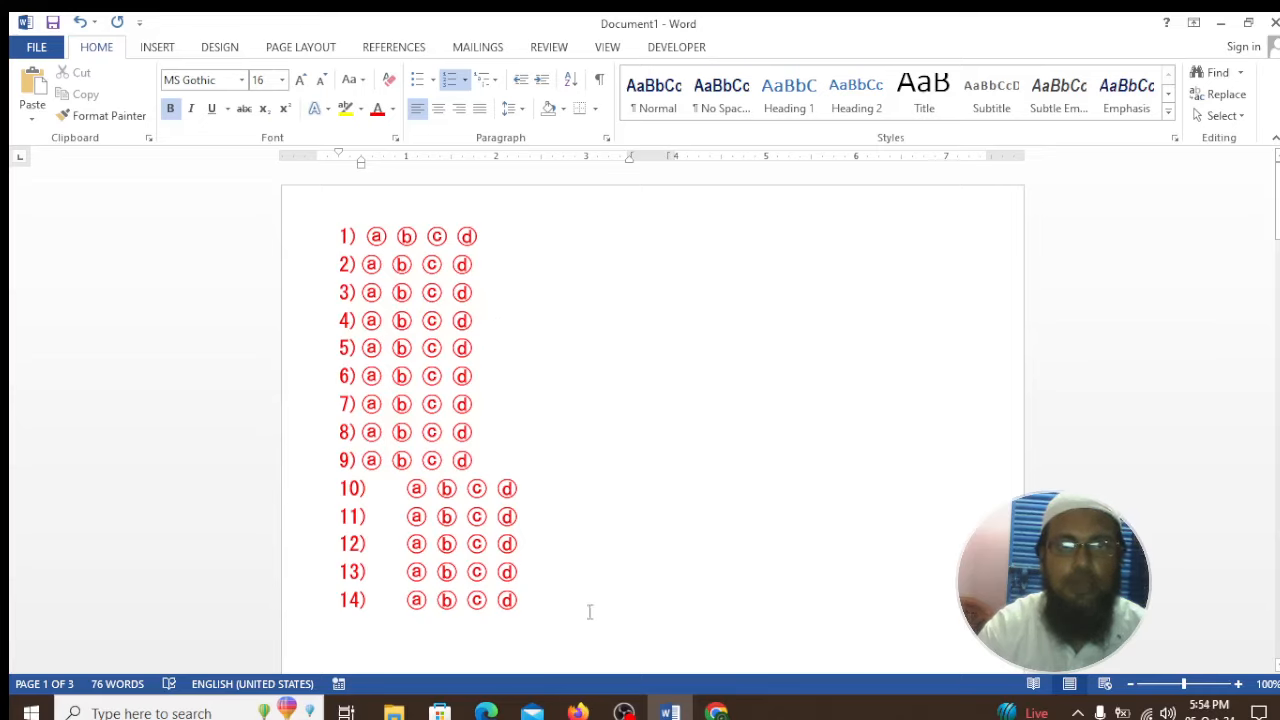
left_click_drag(590, 612, 334, 230)
key("Delete")
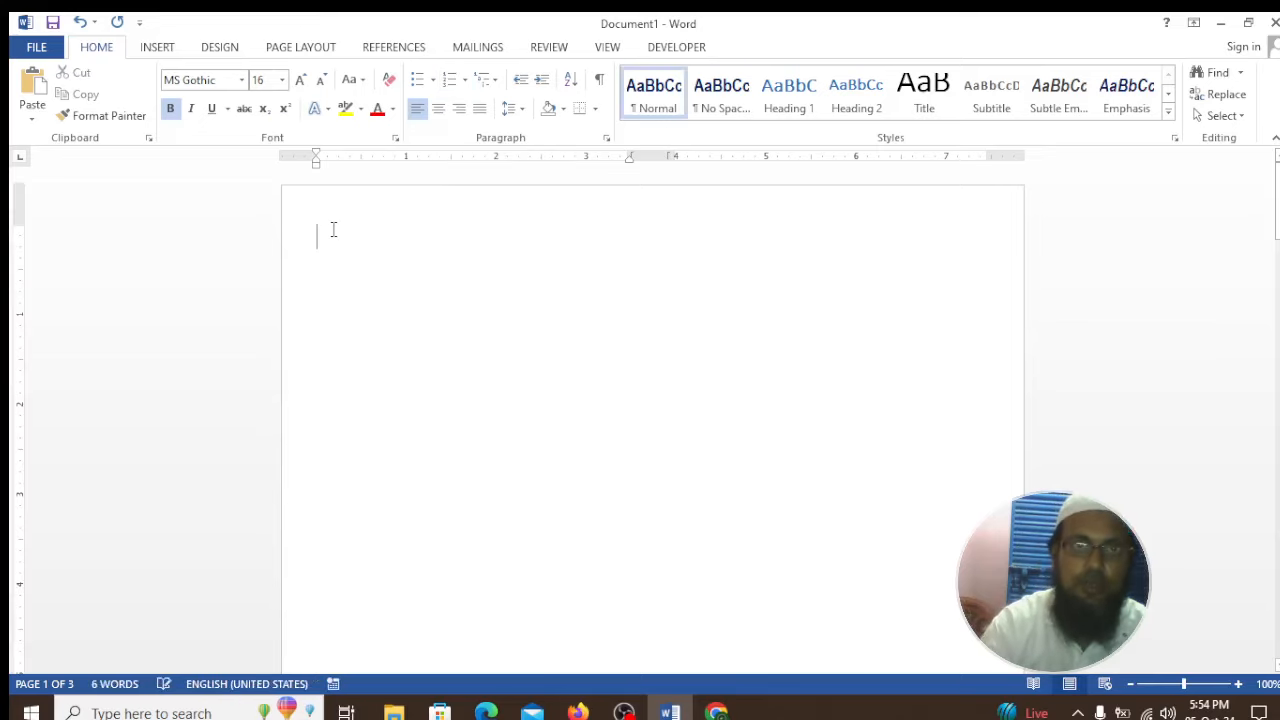
Step: Enter 24d at the top of the emptied first page and enlarge its font size by nine increments
type("24")
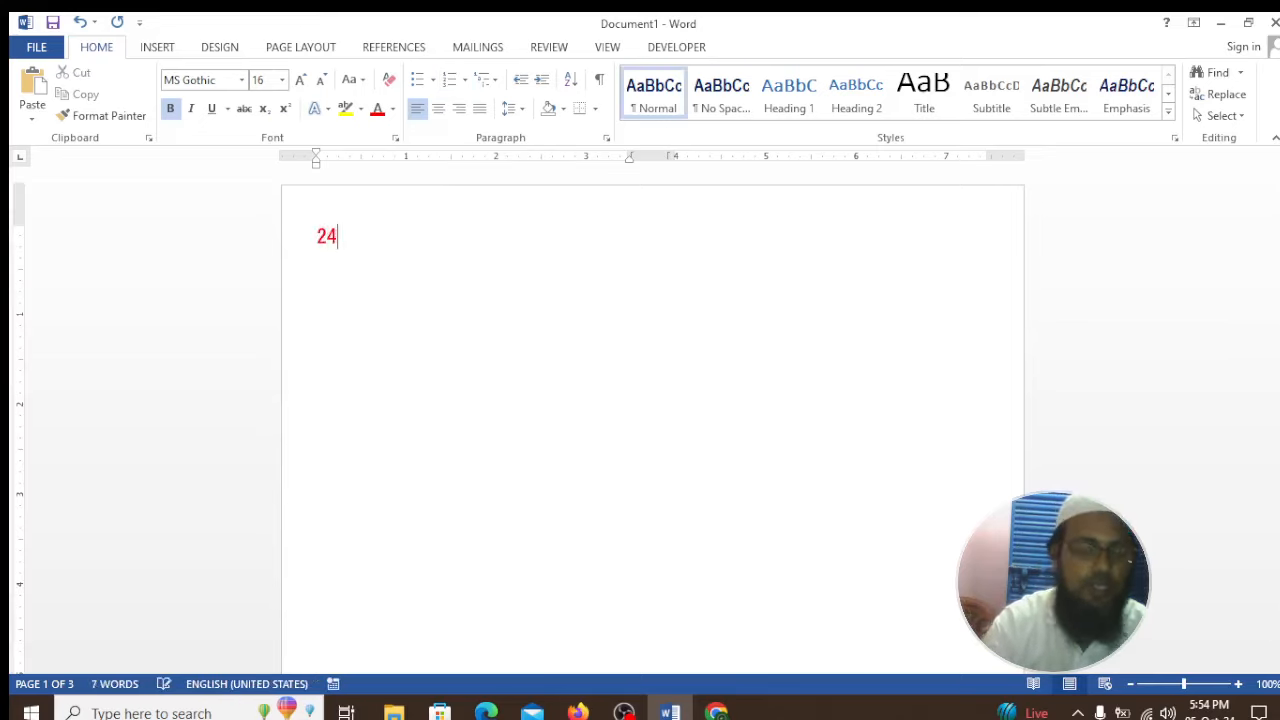
type("d")
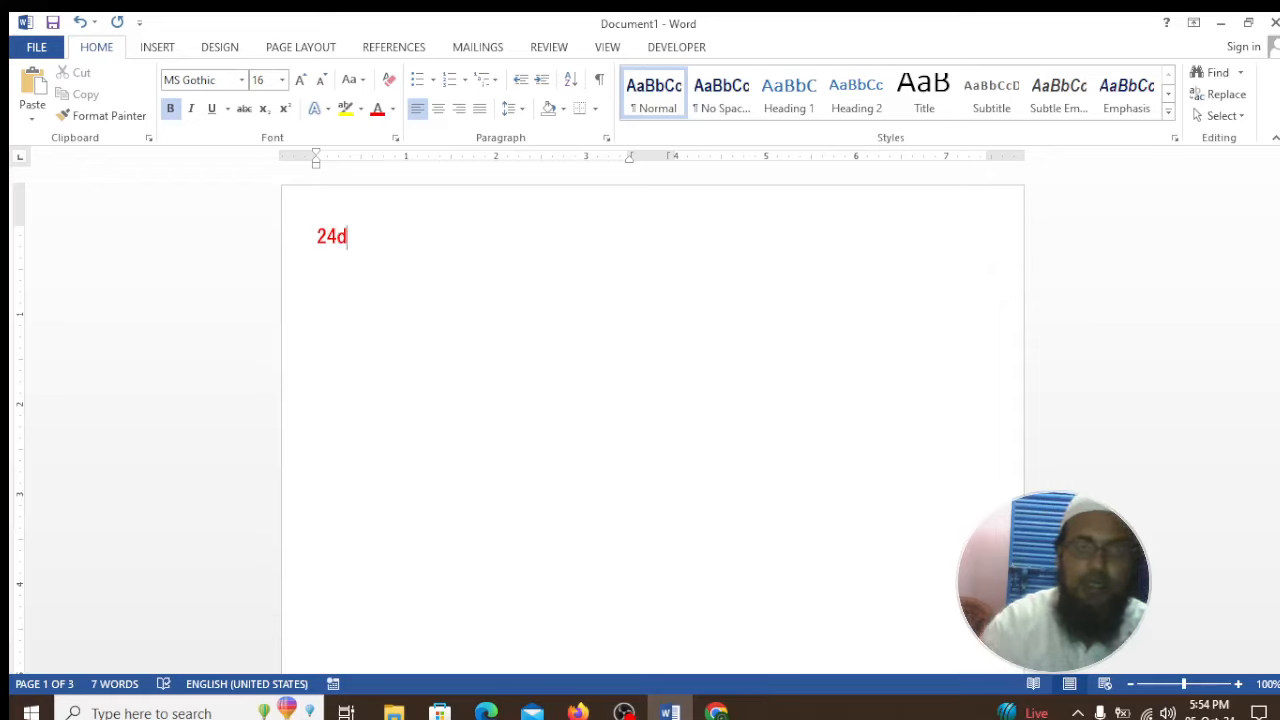
left_click_drag(352, 236, 312, 264)
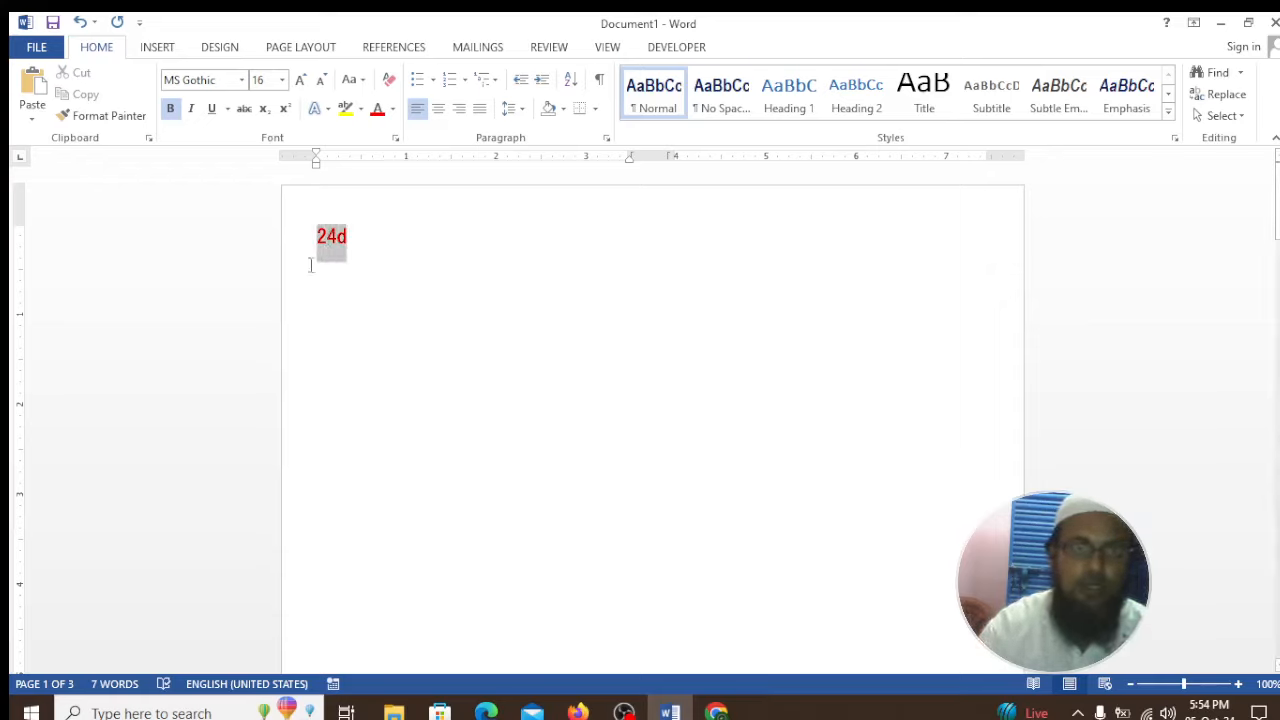
left_click(300, 80)
left_click(300, 80)
left_click(300, 80)
left_click(300, 80)
left_click(300, 80)
left_click(300, 80)
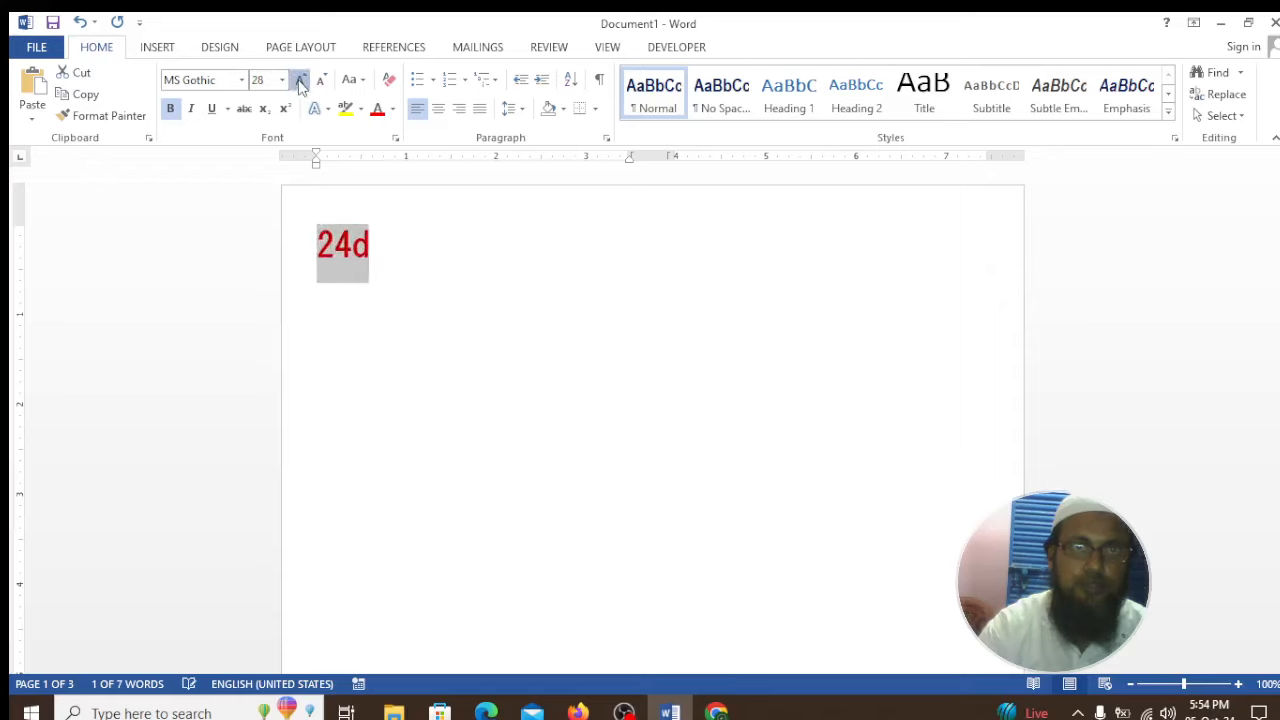
left_click(300, 80)
left_click(300, 80)
left_click(300, 80)
left_click(497, 303)
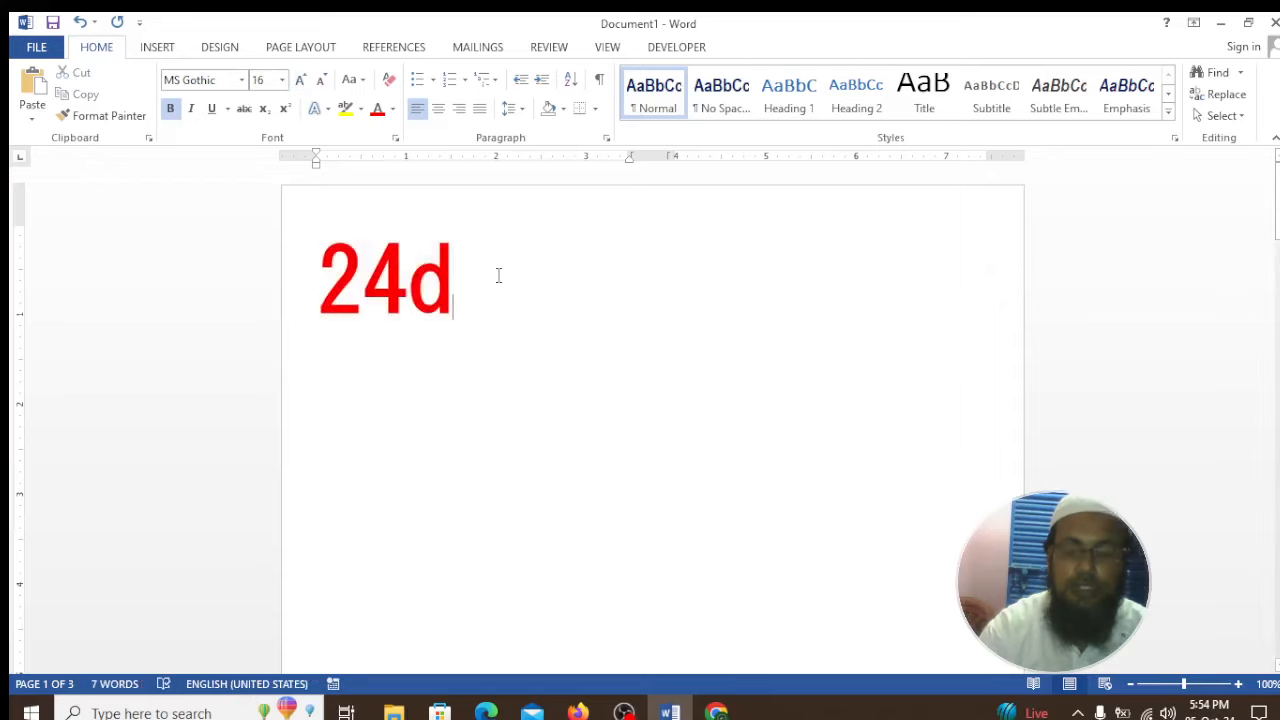
Step: Complete the code as 24d0 and set the font size of the whole code to 28
type("0")
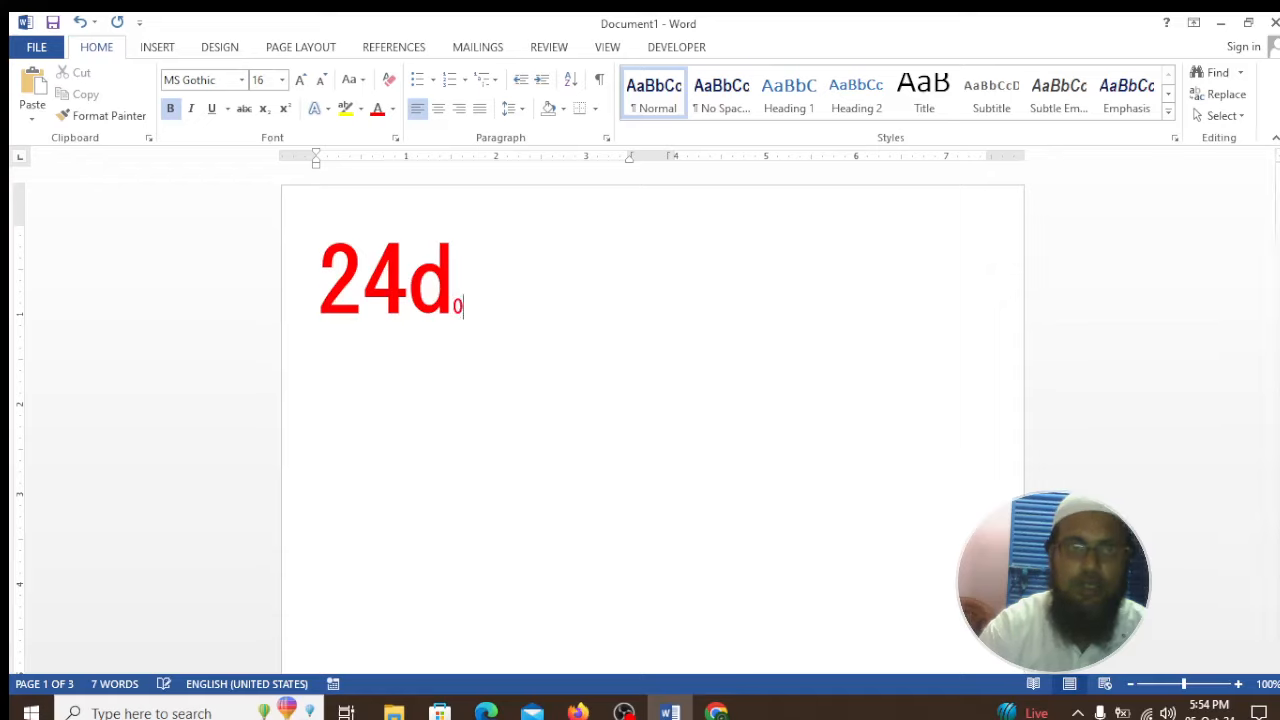
left_click_drag(480, 309, 321, 260)
triple_click(322, 262)
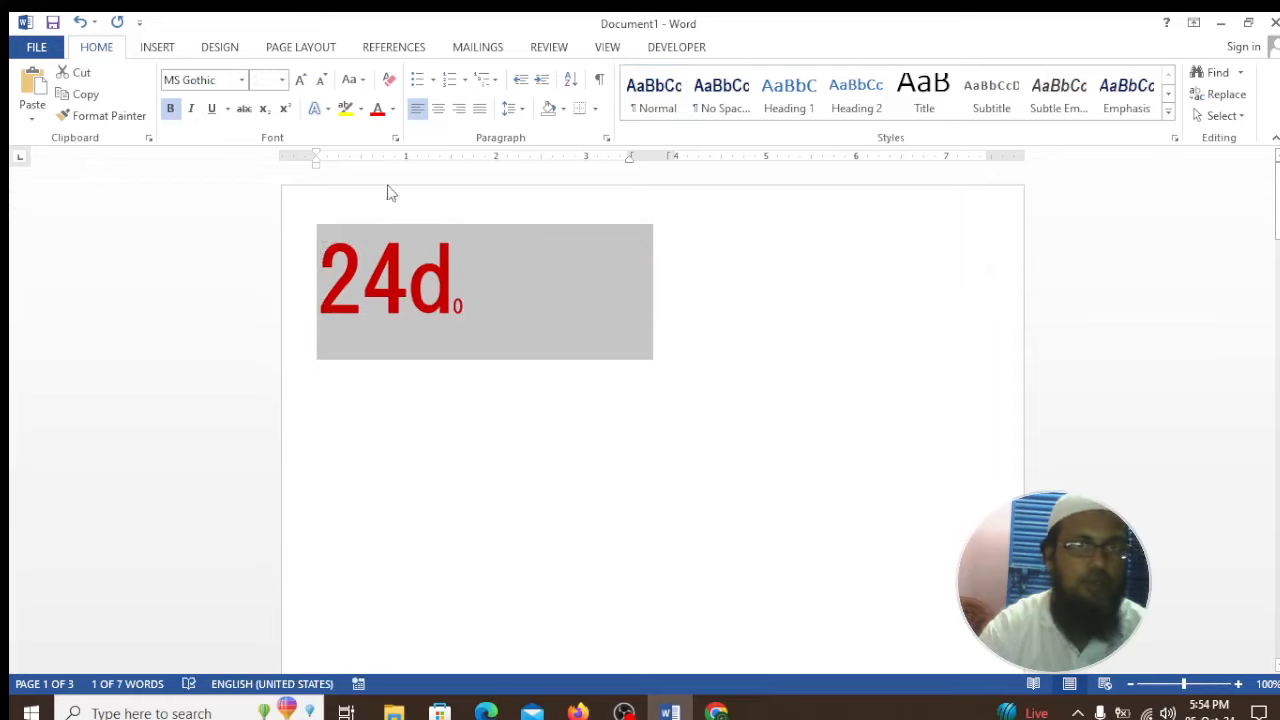
left_click(282, 80)
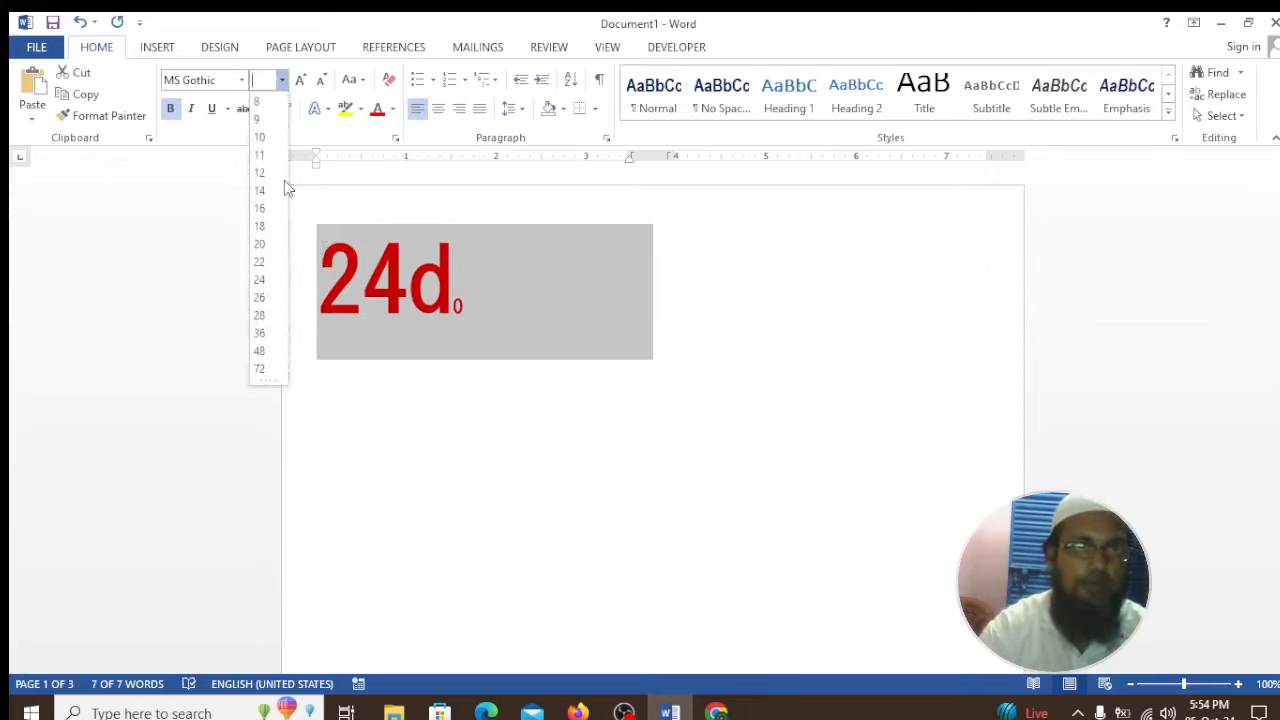
left_click(265, 318)
left_click(389, 258)
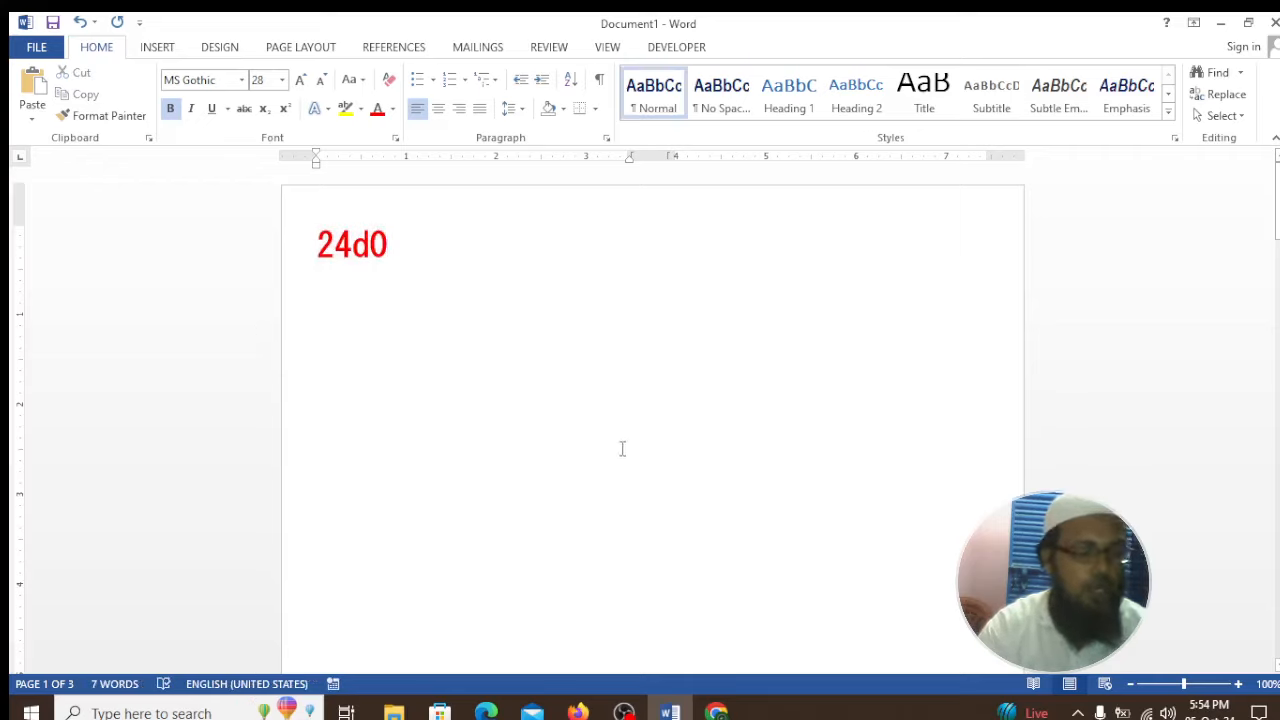
Step: Convert the code 24d0 into ⓐ, and add ⓑ after a space by converting the code 24d1
key("alt+x")
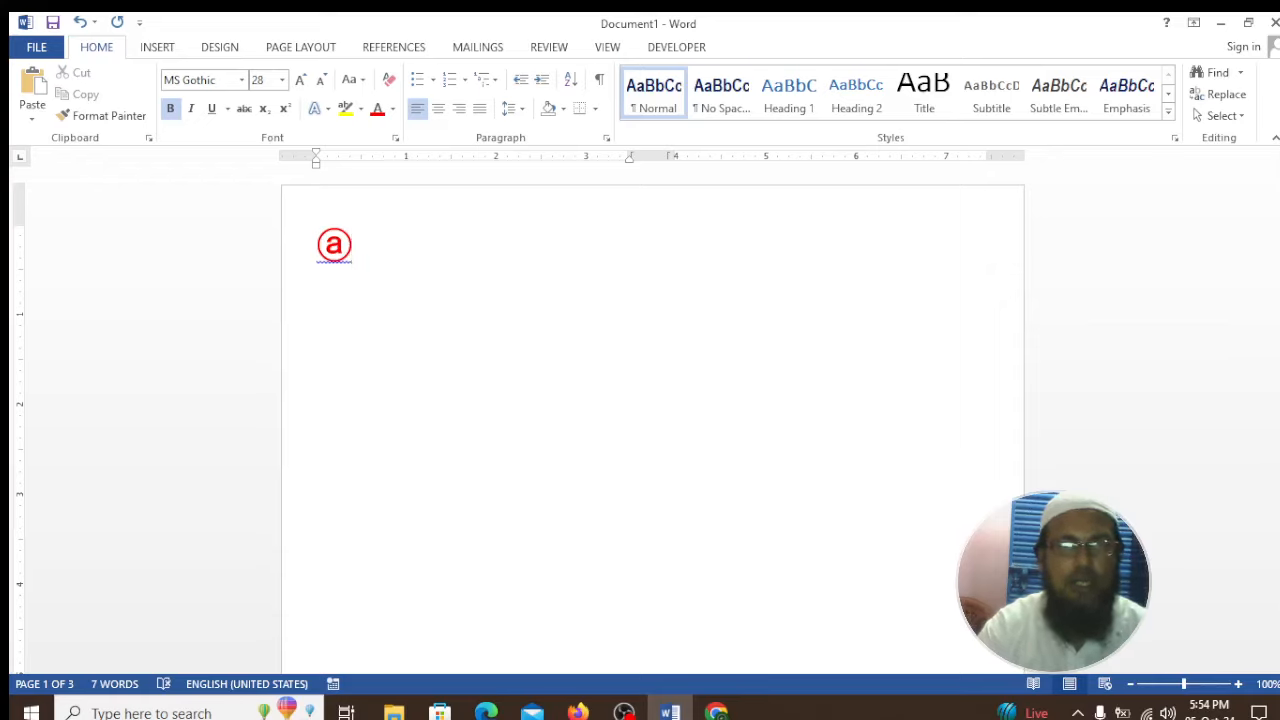
type("2")
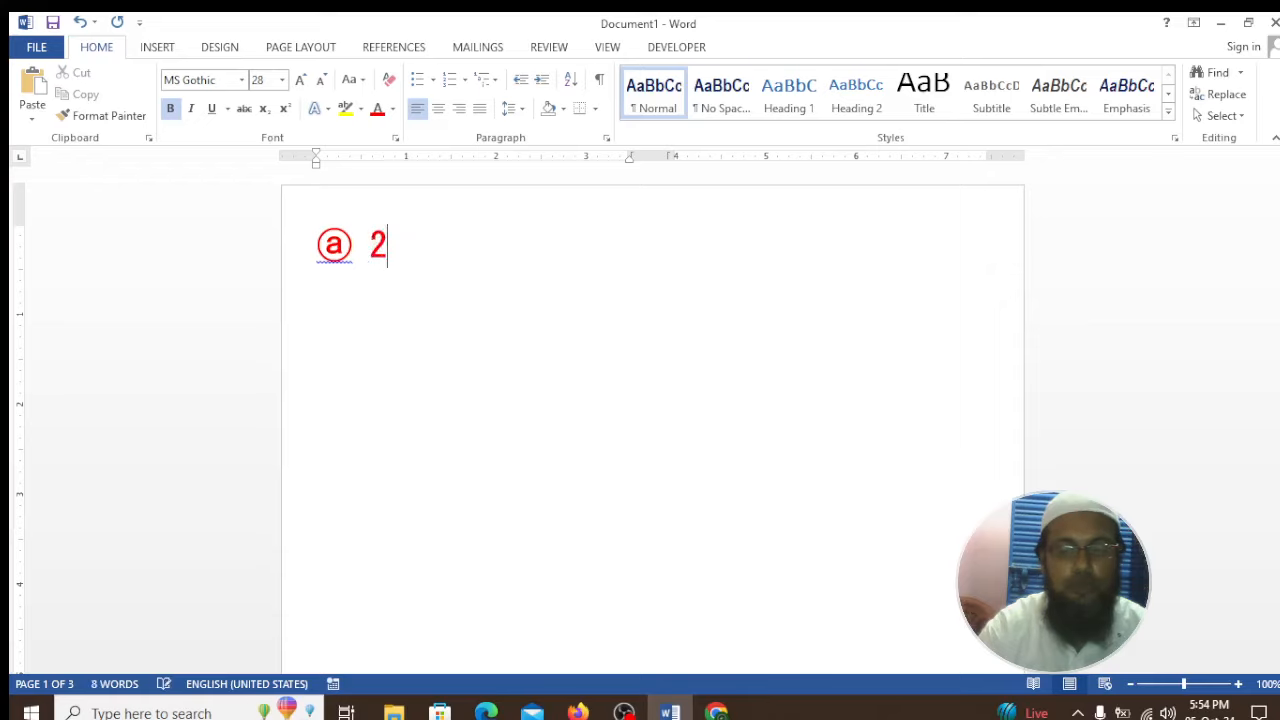
type("4d1")
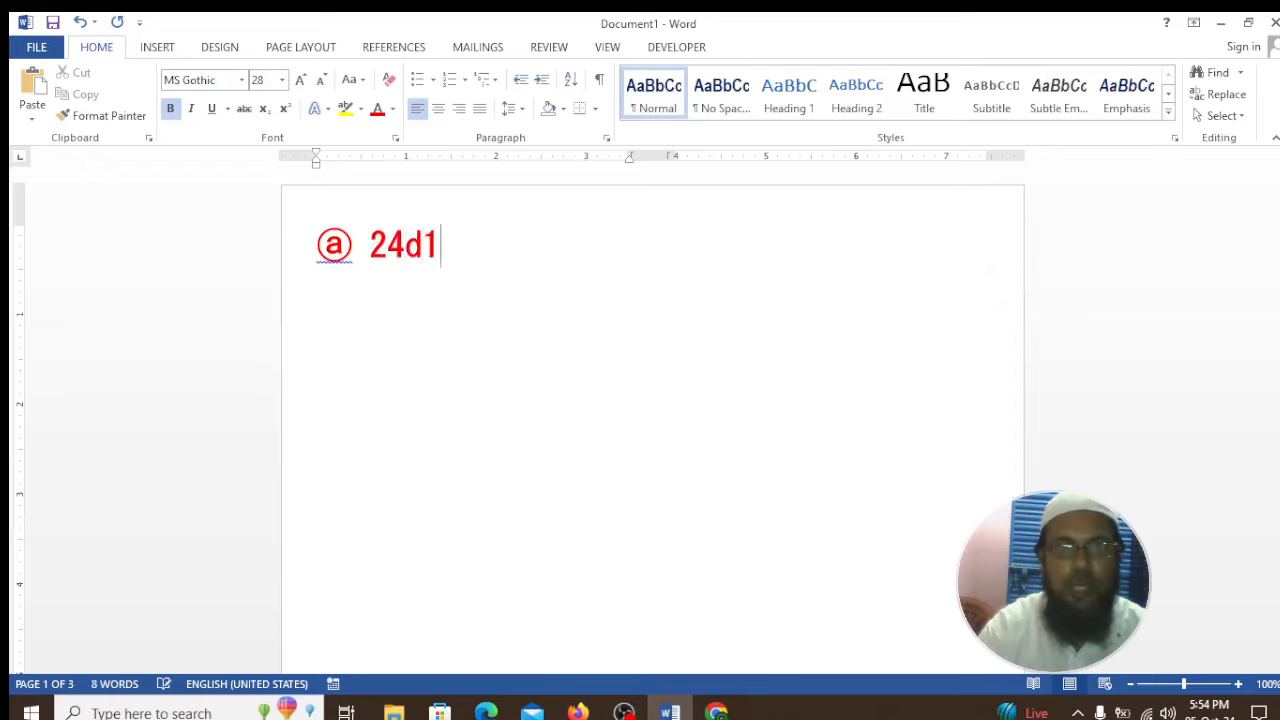
key("alt+x")
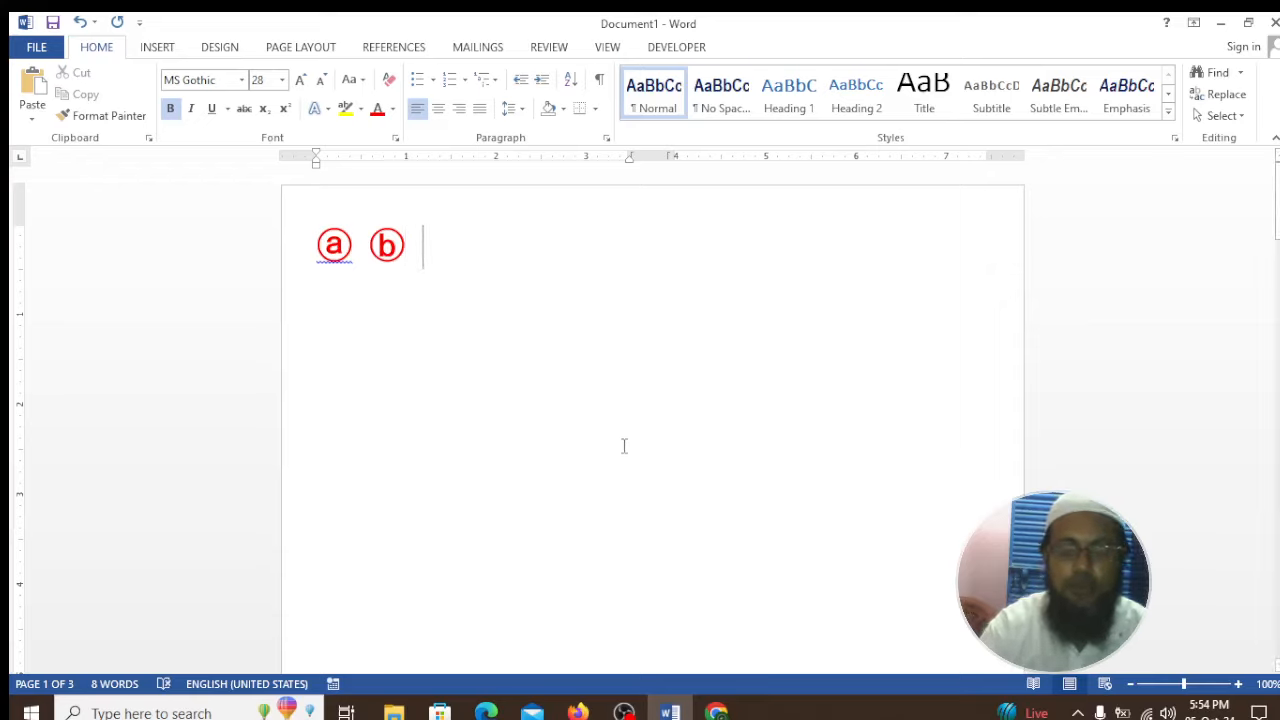
Step: Add two text lines below the circled letters, one reading 24d3 and the other reading Alt+x
key("Return")
type("24d")
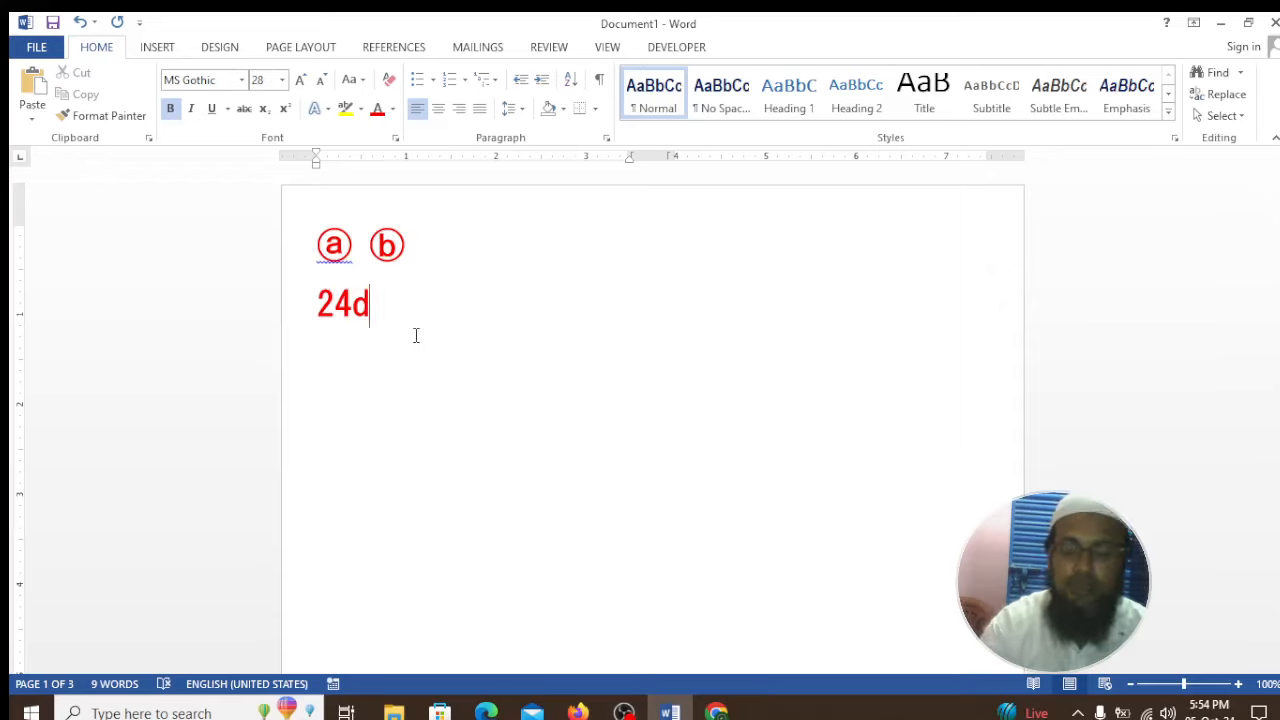
type("3")
key("Return")
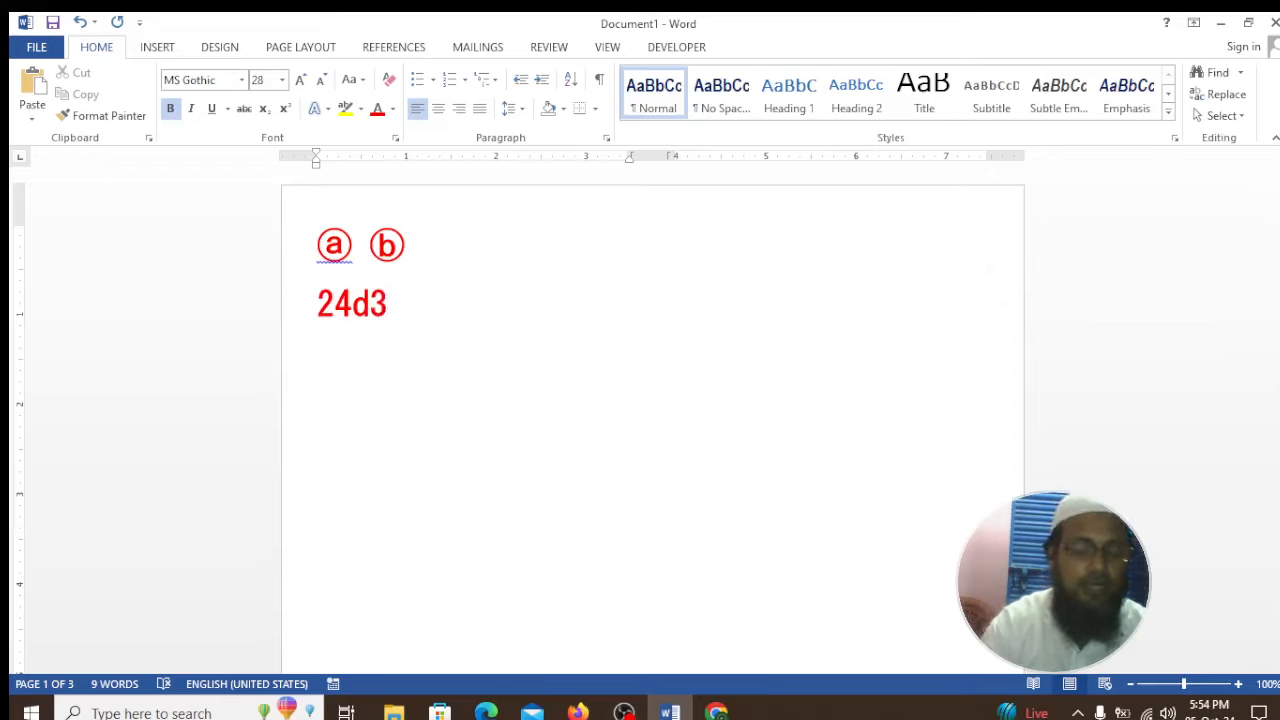
type("alt")
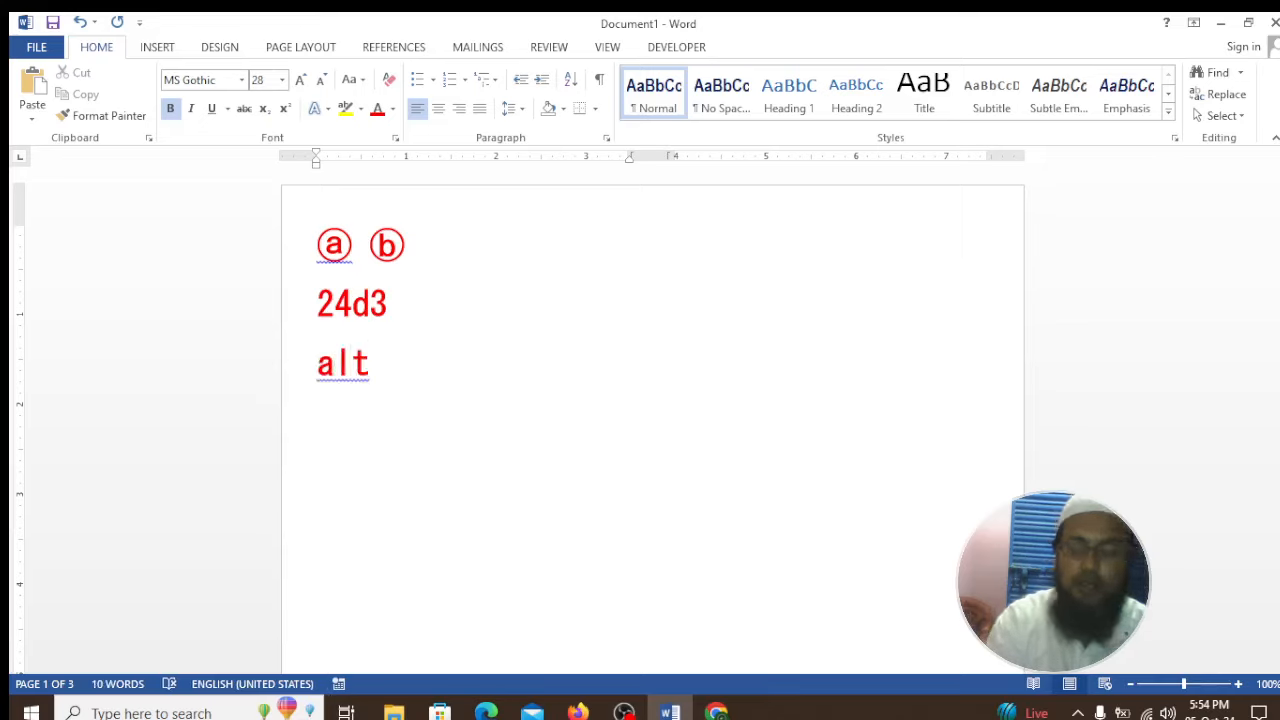
type("+x")
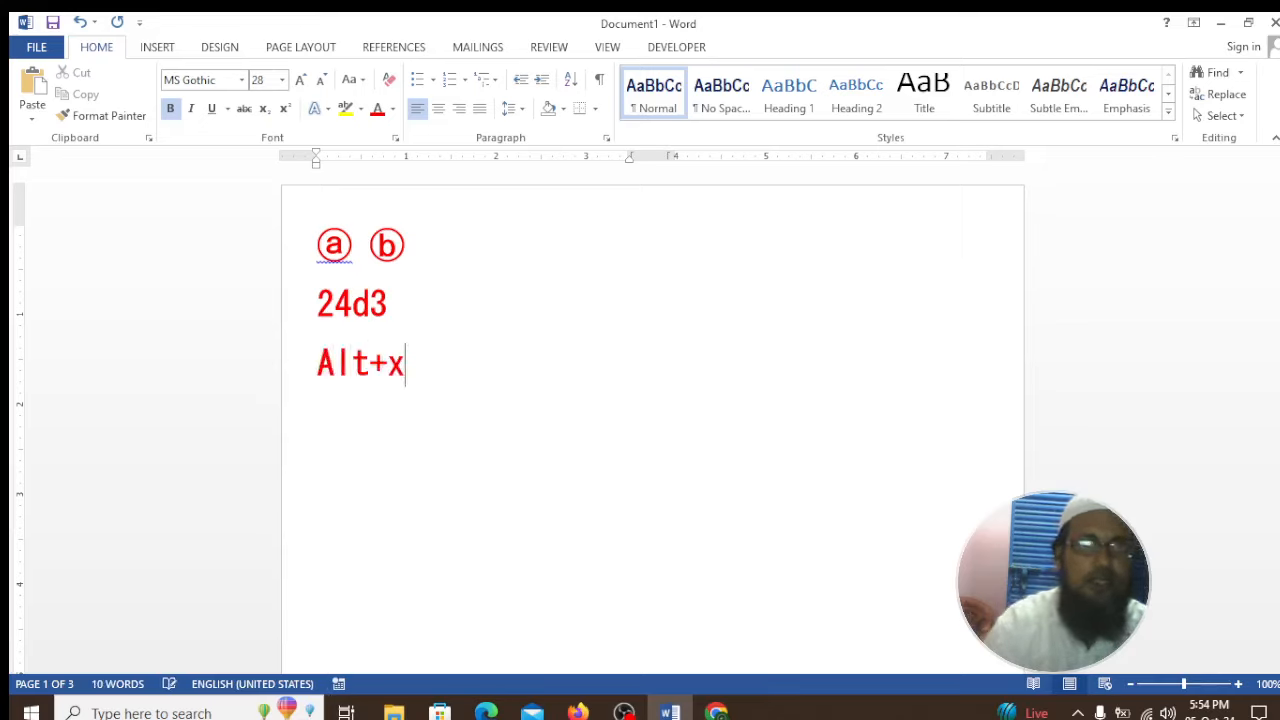
Step: Add a circled ⓔ on a new line below Alt+x by converting the Unicode code 24d4
left_click(400, 302)
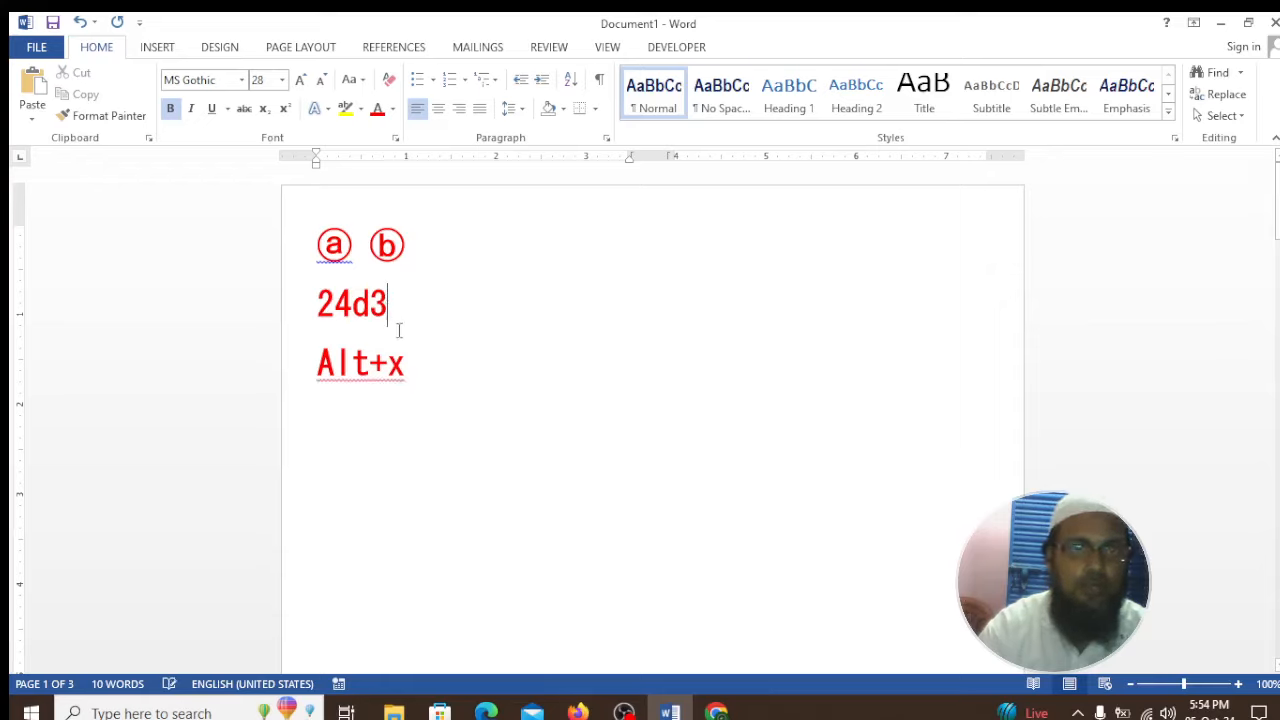
left_click(443, 391)
key("Return")
type("24d")
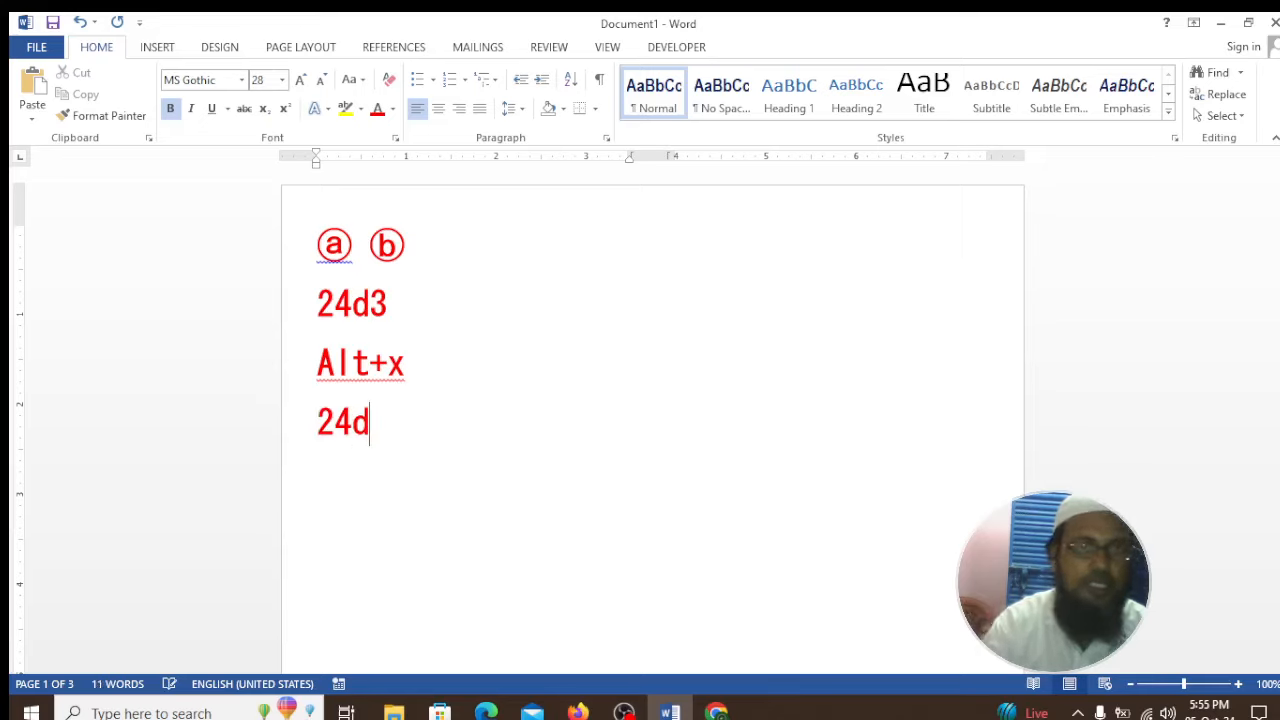
type("4")
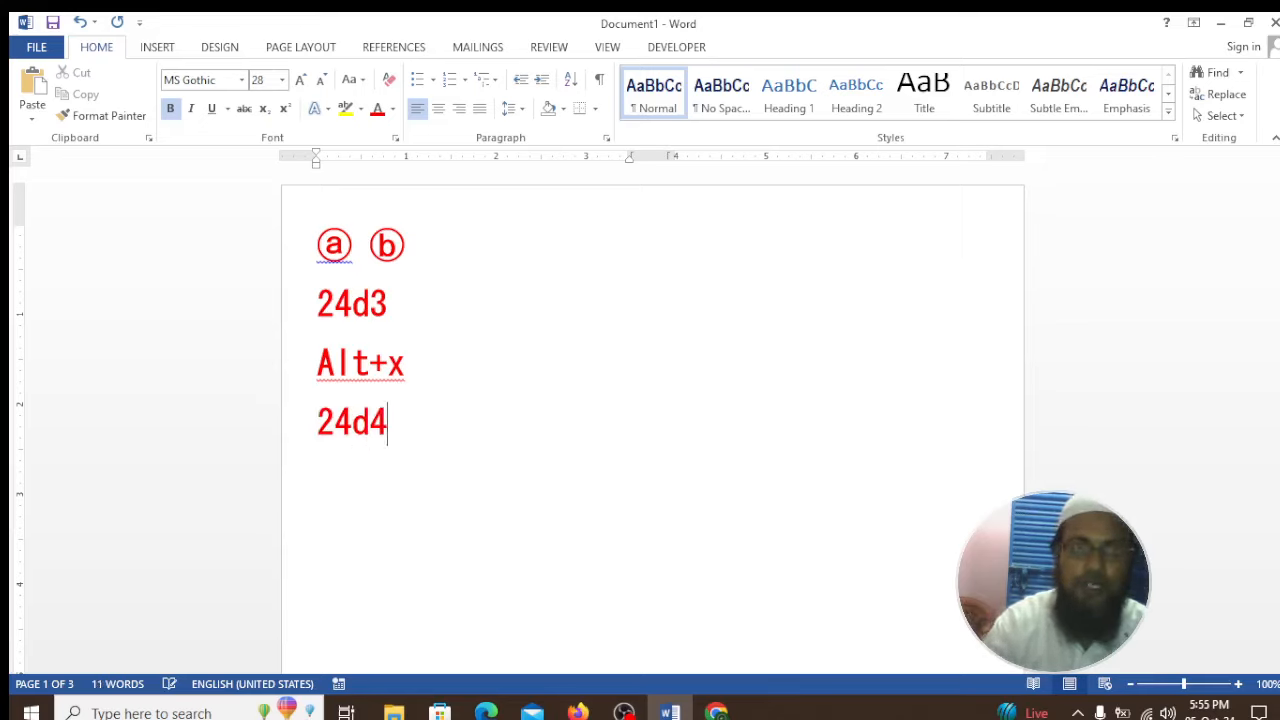
key("alt+x")
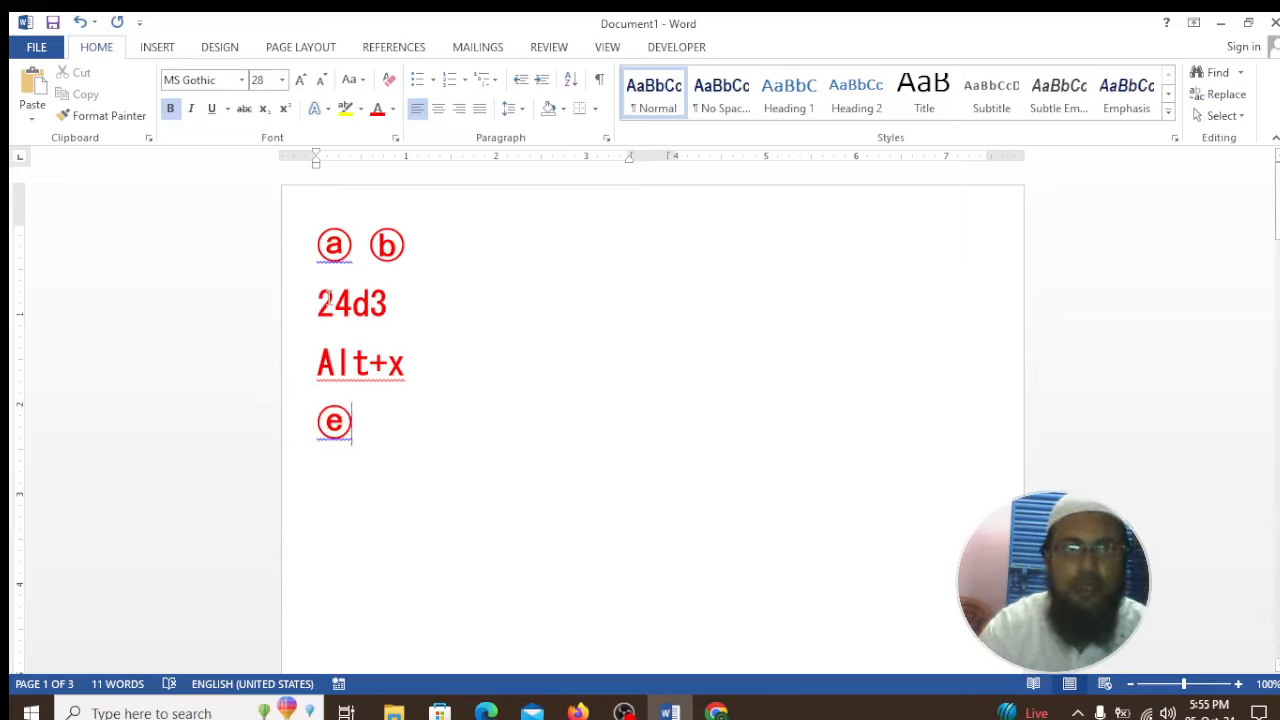
left_click_drag(317, 302, 386, 320)
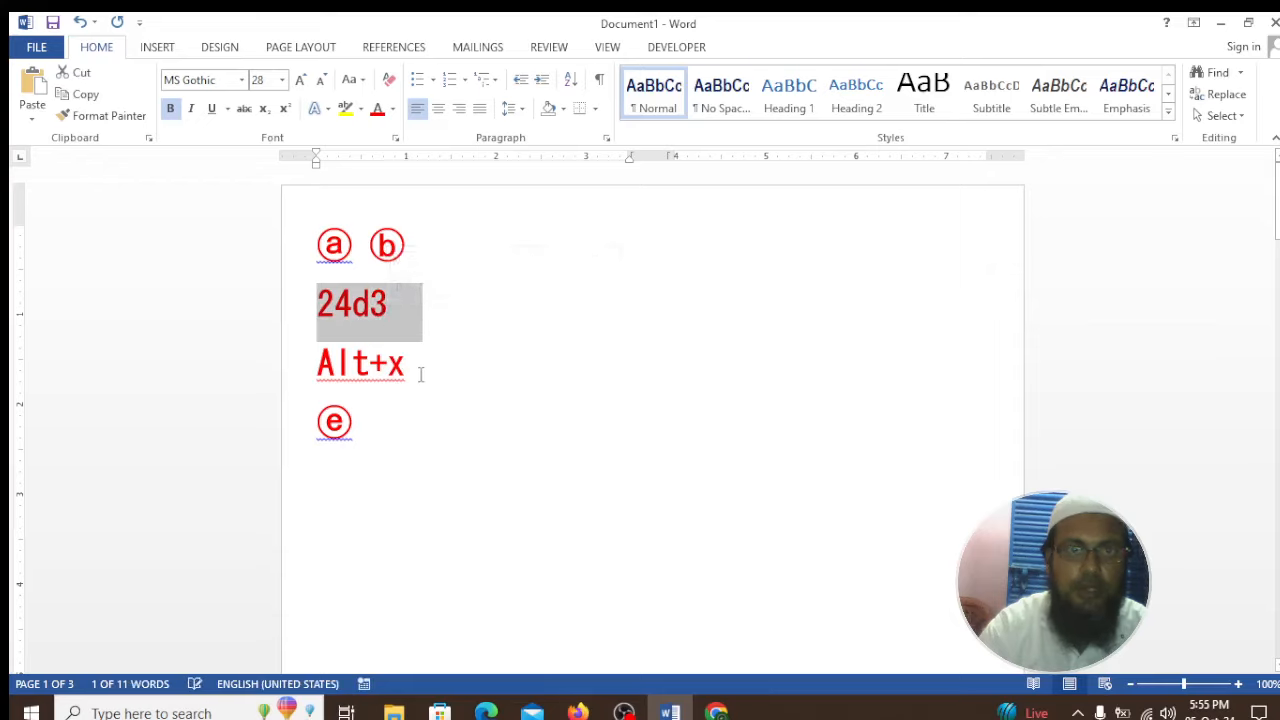
left_click_drag(418, 371, 322, 372)
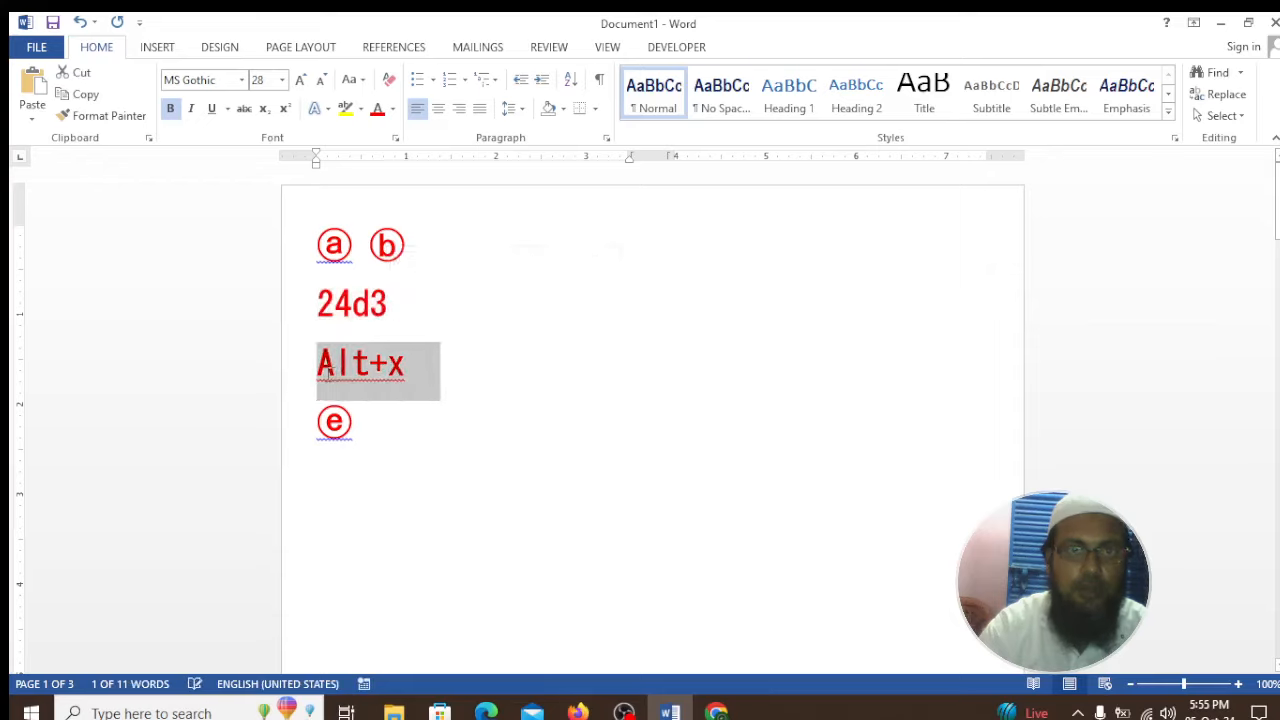
left_click(373, 418)
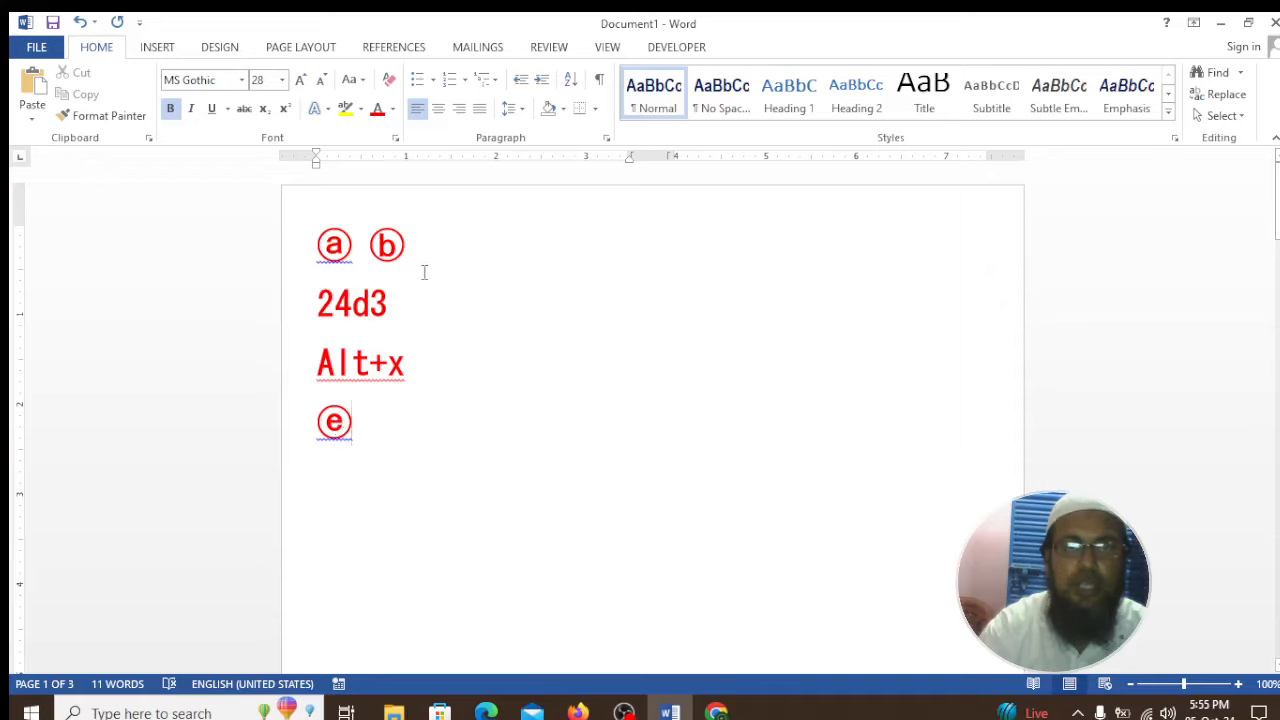